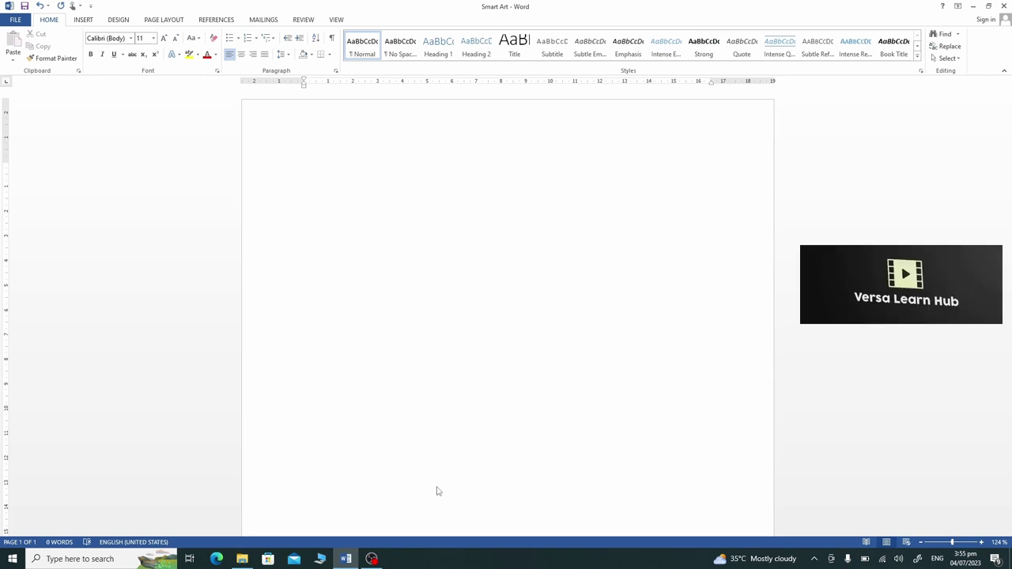
Insert an Organization Chart SmartArt graphic from the Hierarchy category
{"action": "left_click", "coordinate": [84, 20]}
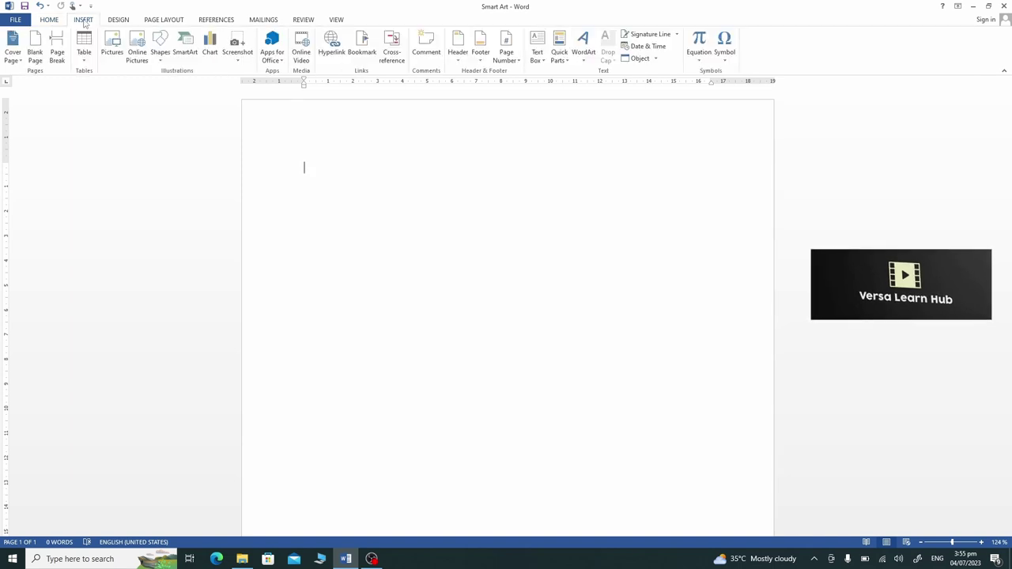
{"action": "left_click", "coordinate": [185, 46]}
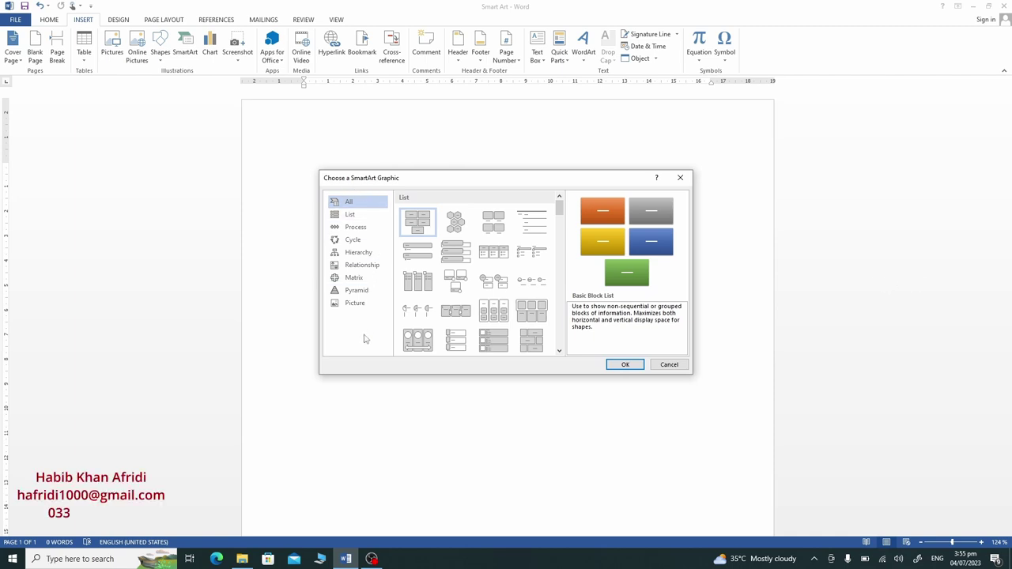
{"action": "left_click", "coordinate": [375, 255]}
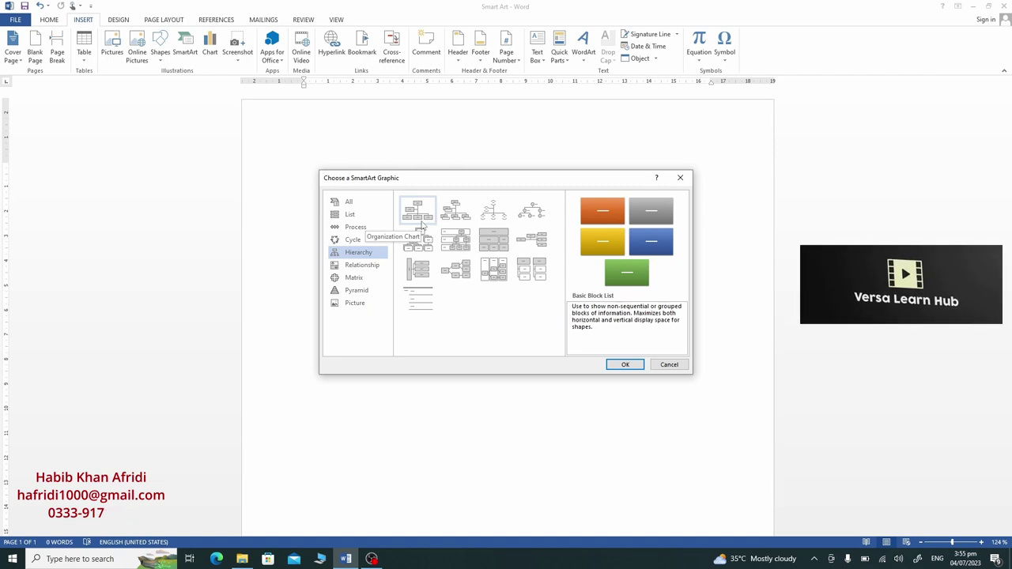
{"action": "left_click", "coordinate": [422, 225]}
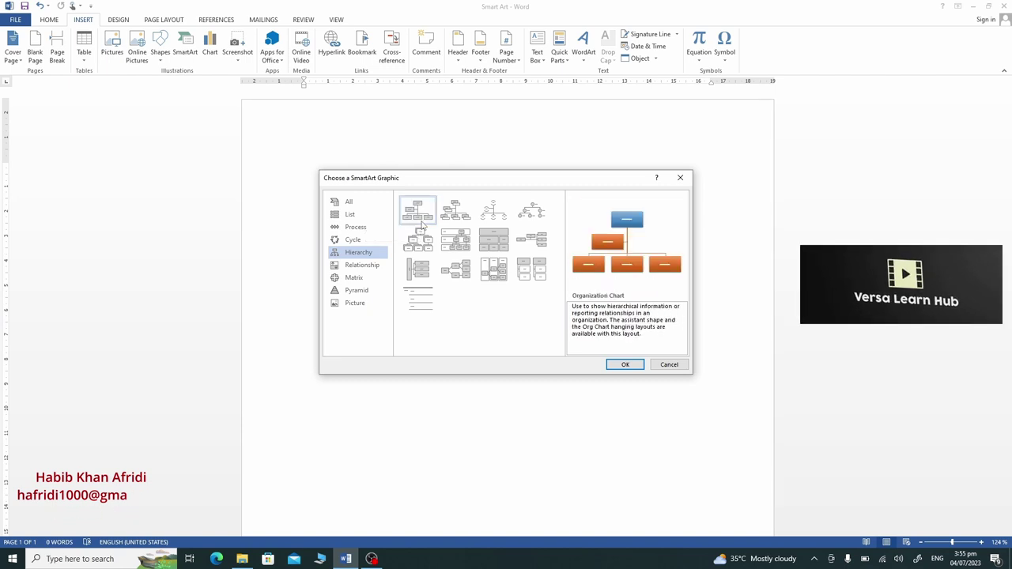
{"action": "left_click", "coordinate": [626, 365]}
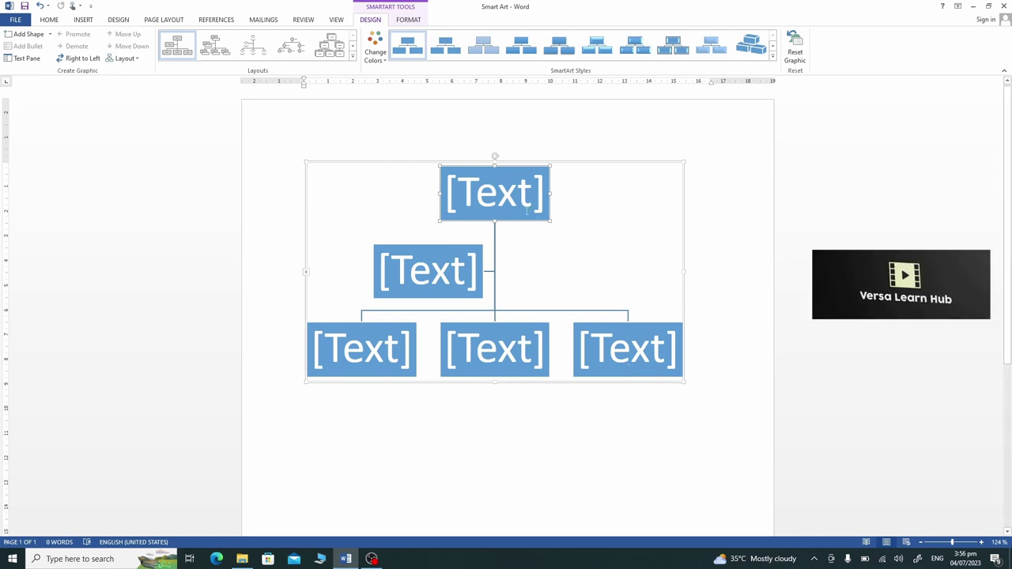
Clear stray letters from the chart's top box and open the SmartArt Text Pane
{"action": "left_click", "coordinate": [526, 212]}
{"action": "left_click", "coordinate": [413, 294]}
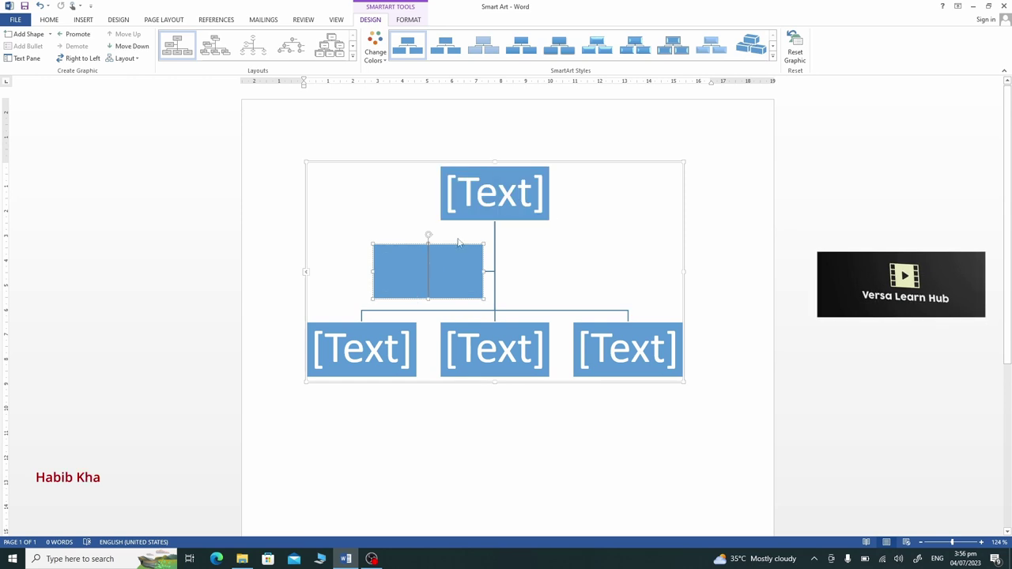
{"action": "left_click", "coordinate": [474, 210]}
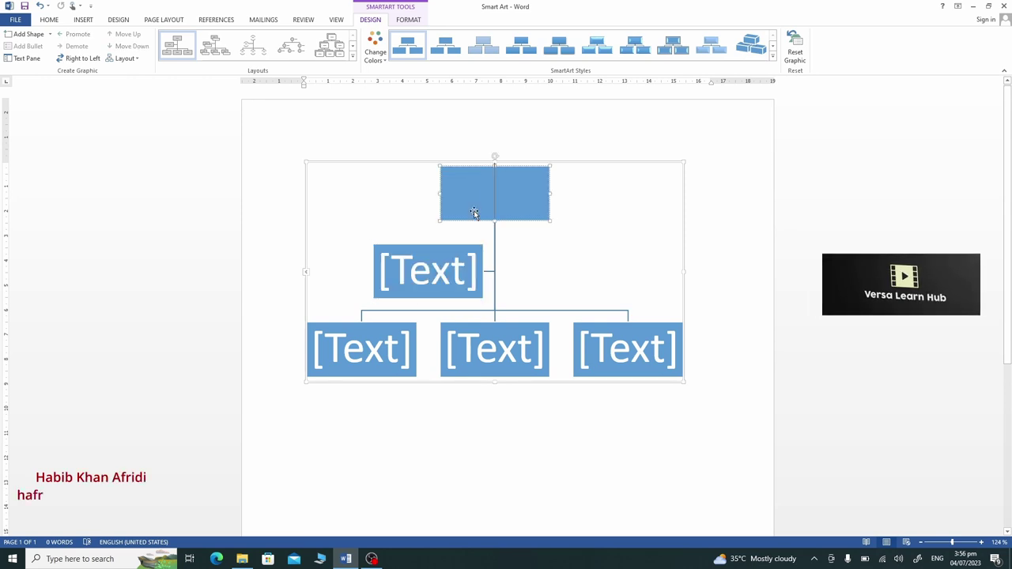
{"action": "type", "text": "dkkf"}
{"action": "key", "text": "BackSpace"}
{"action": "key", "text": "BackSpace"}
{"action": "key", "text": "BackSpace"}
{"action": "key", "text": "BackSpace"}
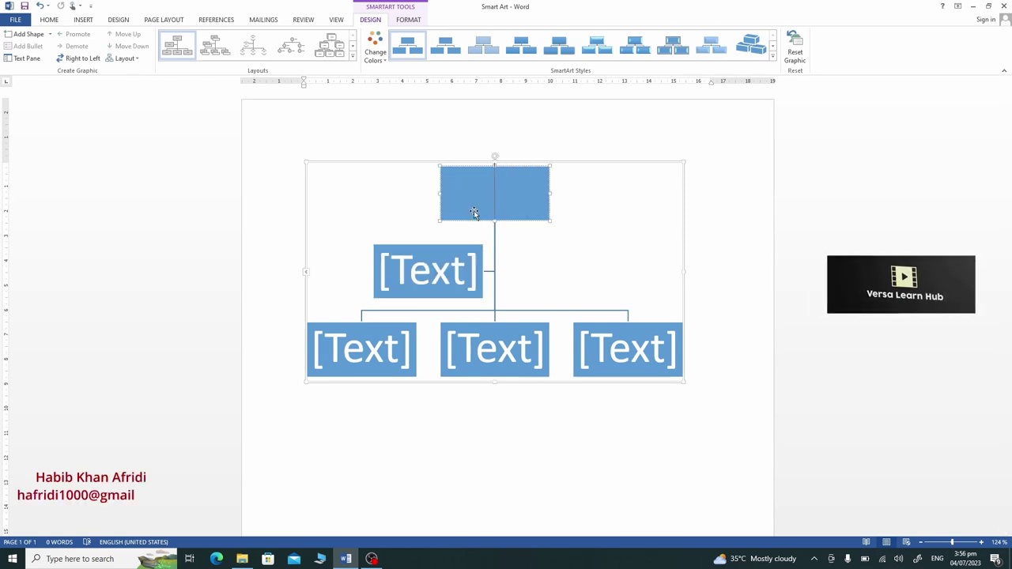
{"action": "left_click", "coordinate": [307, 275]}
{"action": "type", "text": "S"}
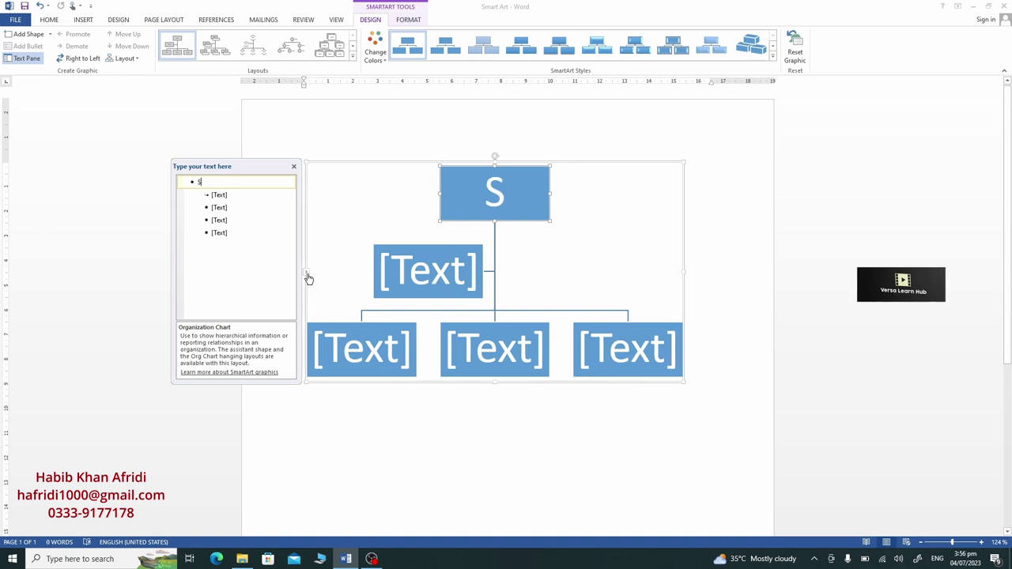
Enter Secretary, Special Secretary, Additional Secreatry-I and Additional Secretary-II as the first four entries
{"action": "type", "text": "ecretary"}
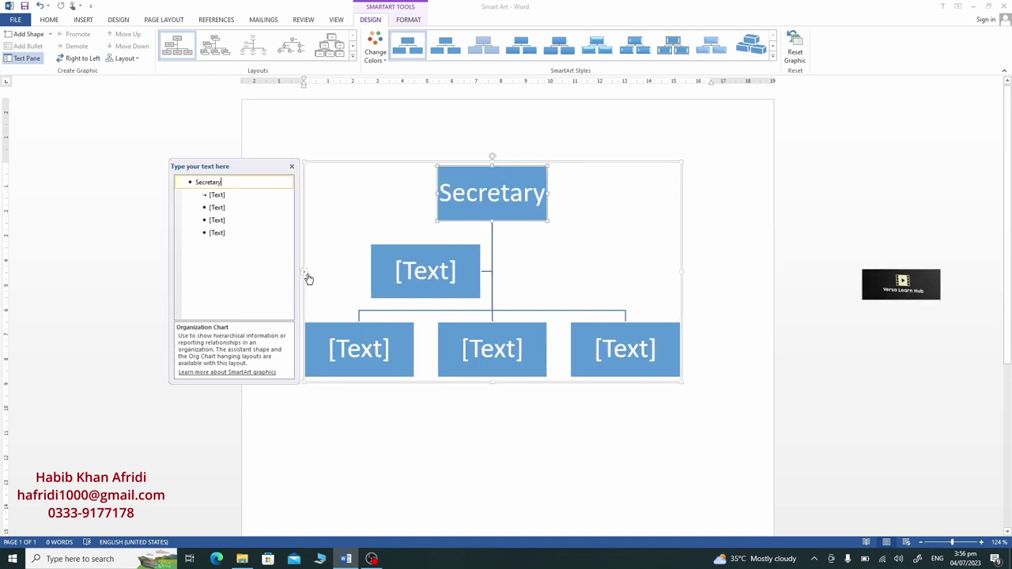
{"action": "left_click", "coordinate": [226, 194]}
{"action": "type", "text": "S"}
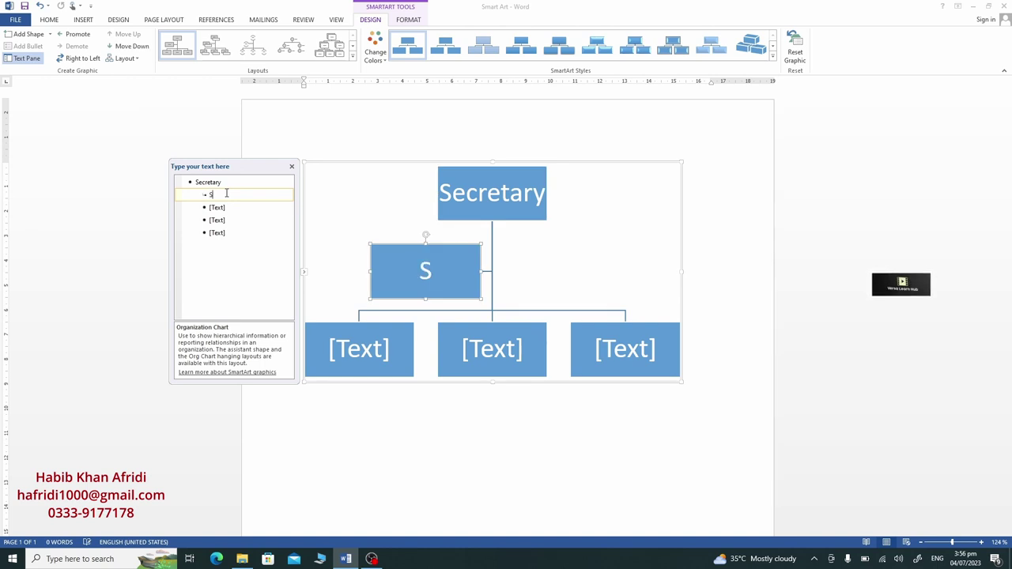
{"action": "type", "text": "pecial S"}
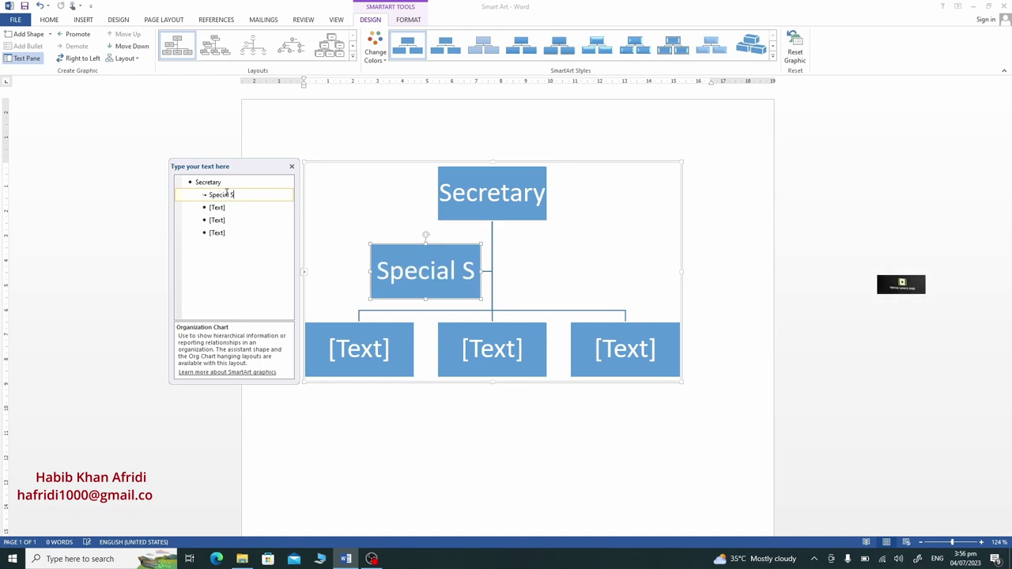
{"action": "type", "text": "ecretary"}
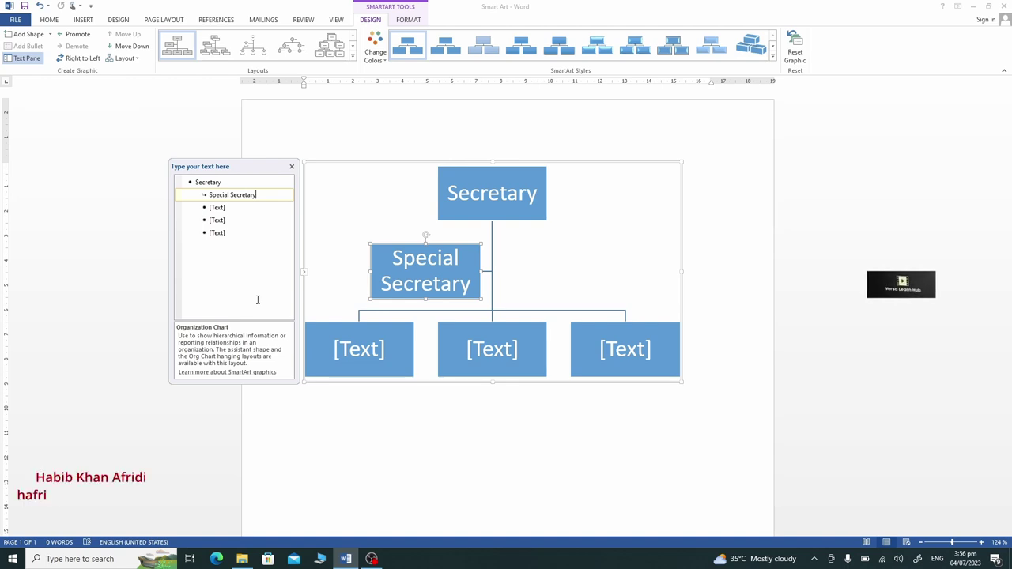
{"action": "key", "text": "Down"}
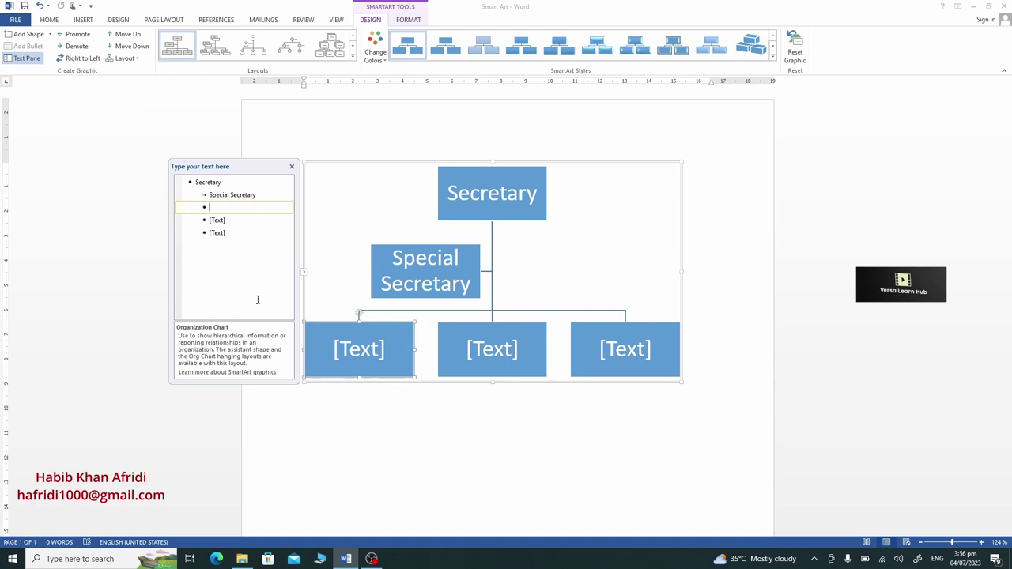
{"action": "type", "text": "Add"}
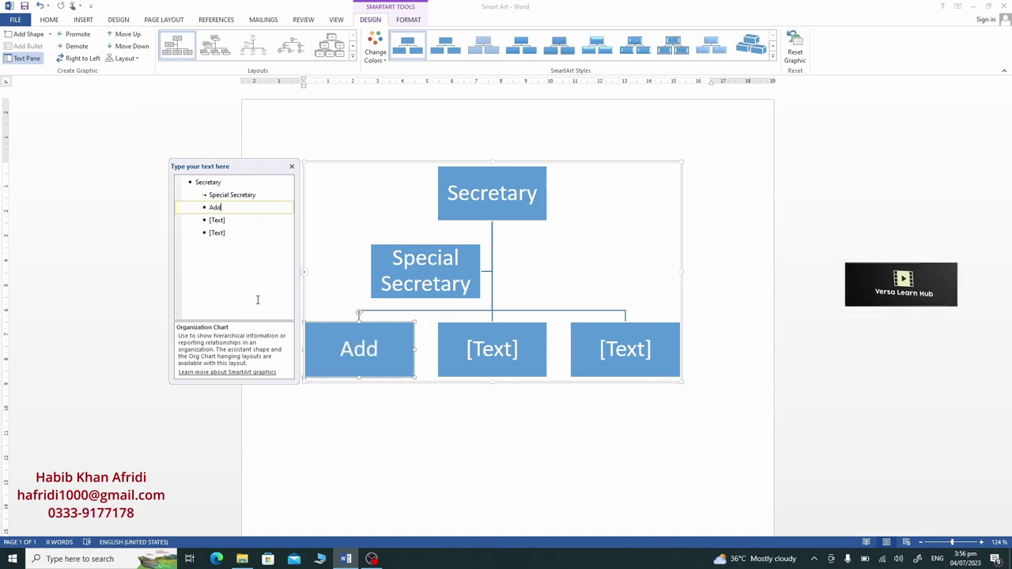
{"action": "type", "text": "itiona"}
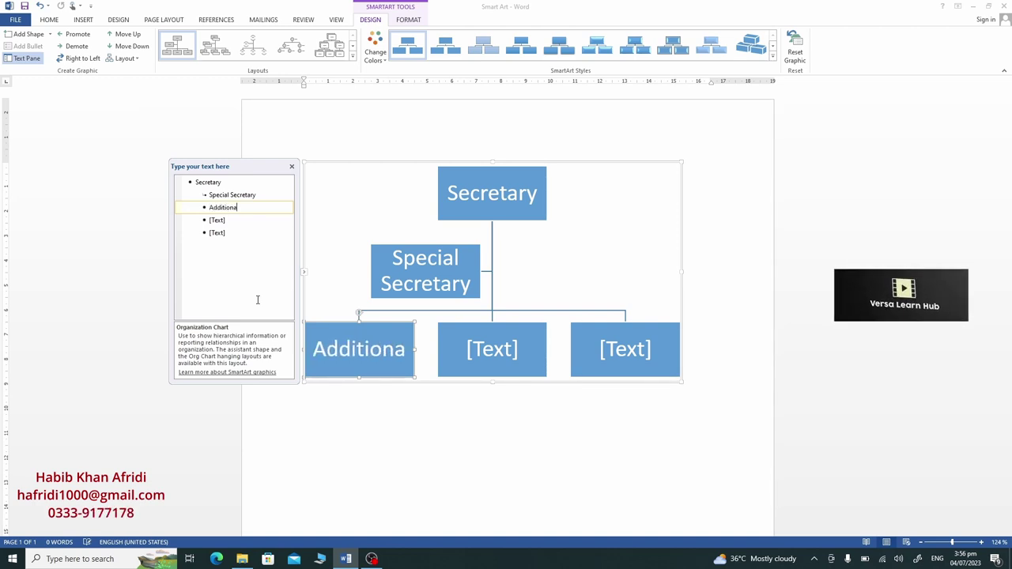
{"action": "type", "text": ";"}
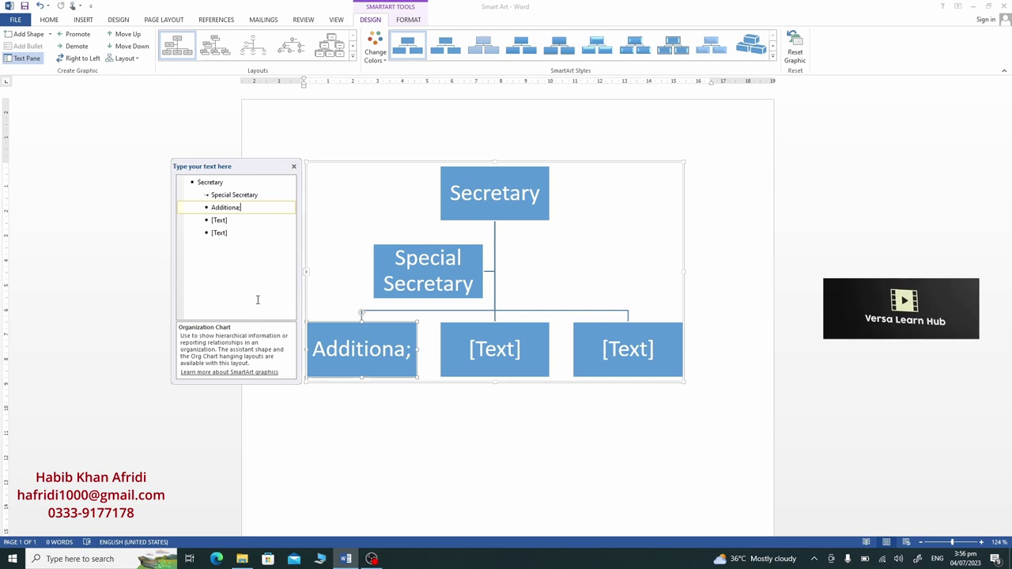
{"action": "key", "text": "BackSpace"}
{"action": "type", "text": "l Secreatr"}
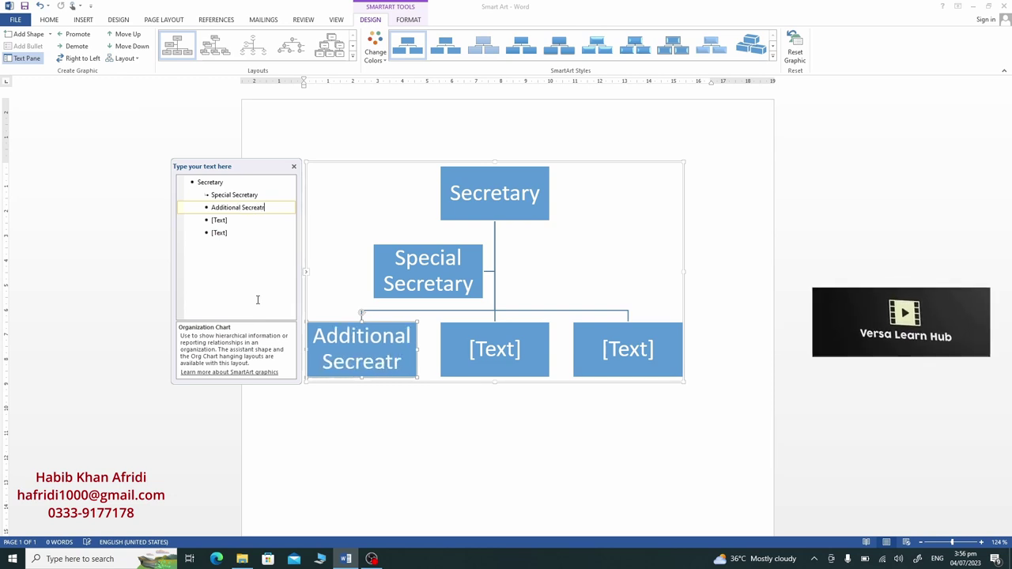
{"action": "type", "text": "y-I"}
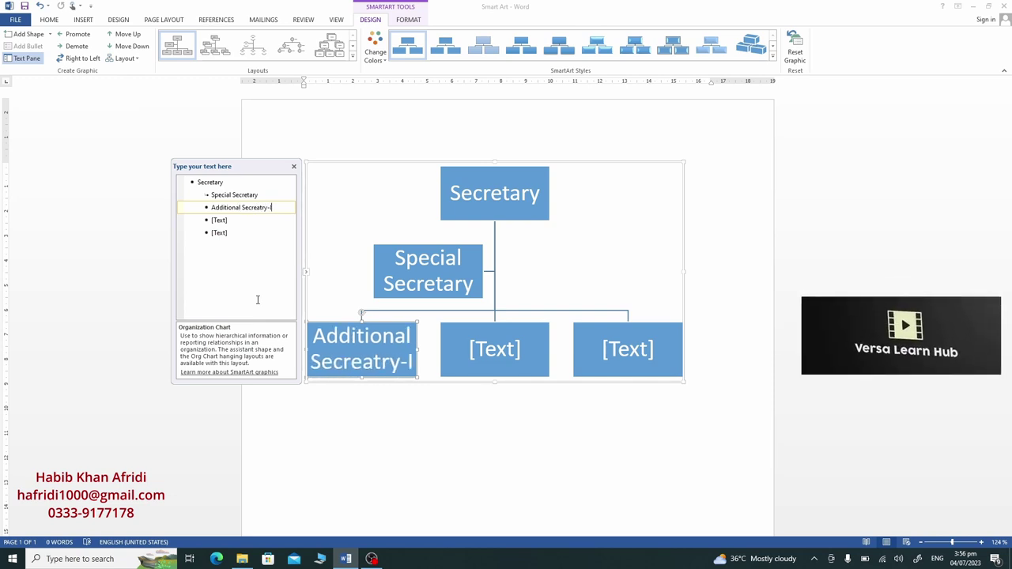
{"action": "key", "text": "Down"}
{"action": "type", "text": "Ad"}
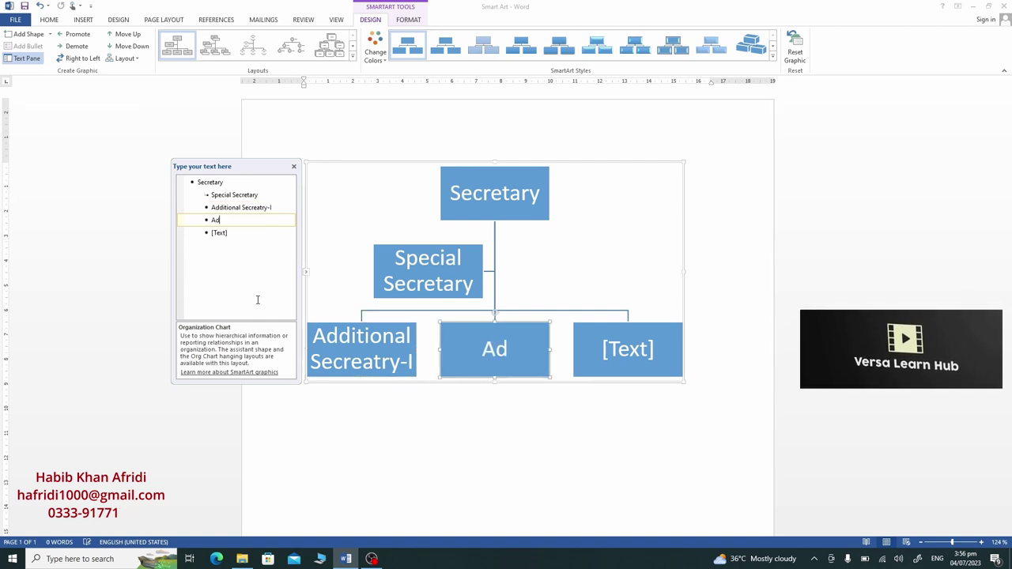
{"action": "type", "text": "ditional"}
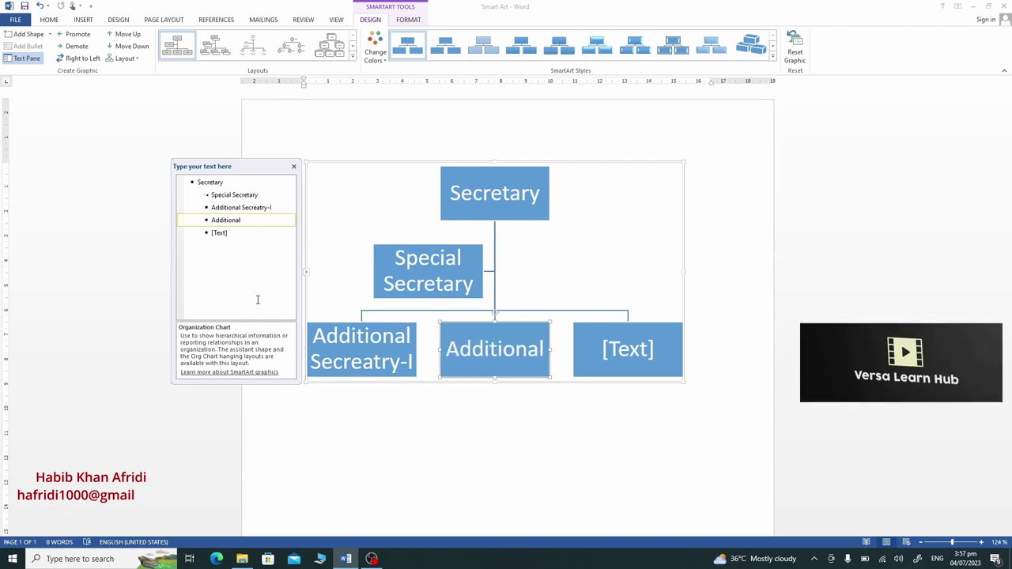
{"action": "type", "text": " Secretary"}
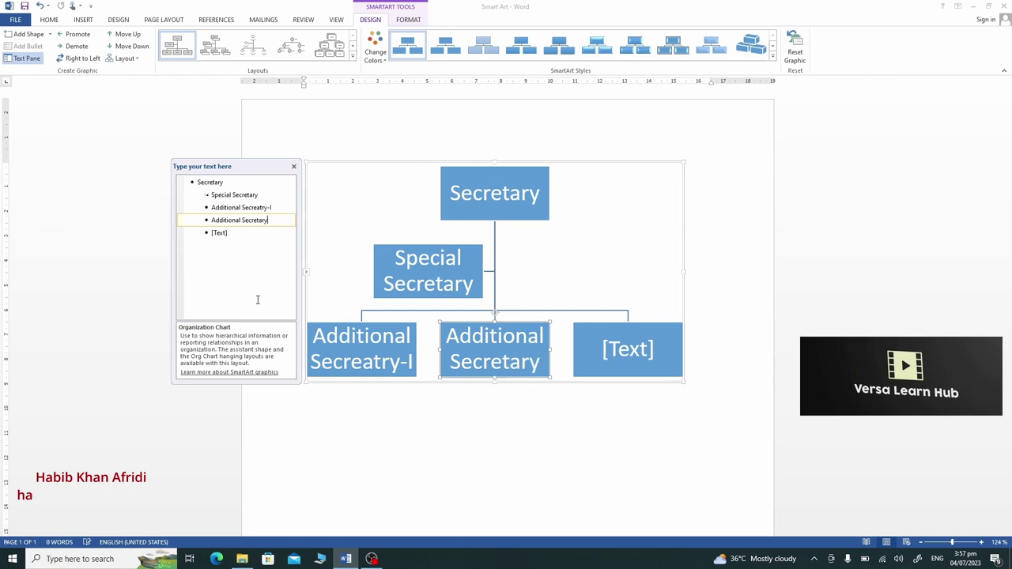
{"action": "type", "text": "-II"}
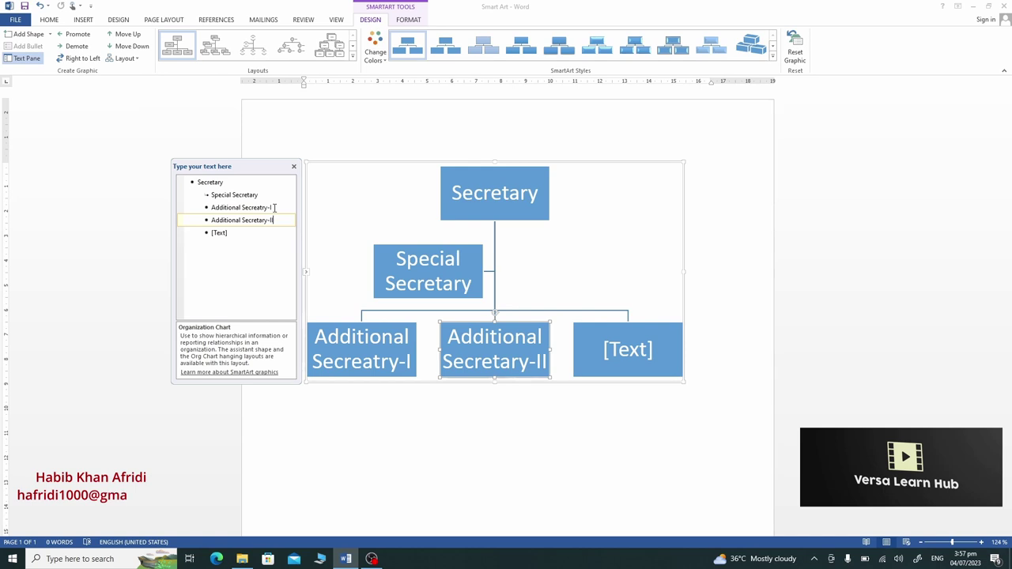
Add Deputy Secretary-I and Deputy Secretary-II after Additional Secreatry-I, plus a blank entry after Additional Secretary-II
{"action": "left_click", "coordinate": [274, 207]}
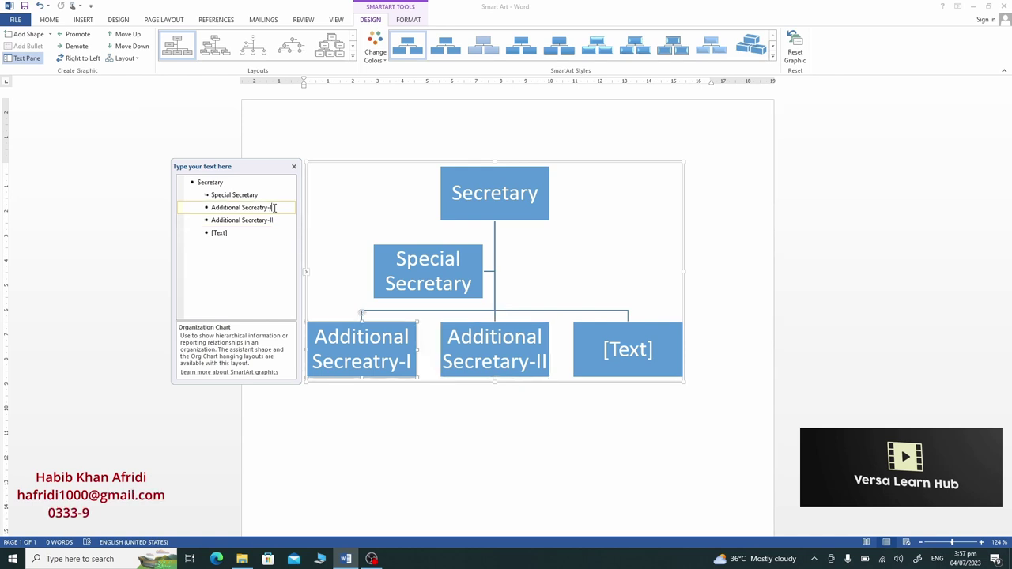
{"action": "key", "text": "Return"}
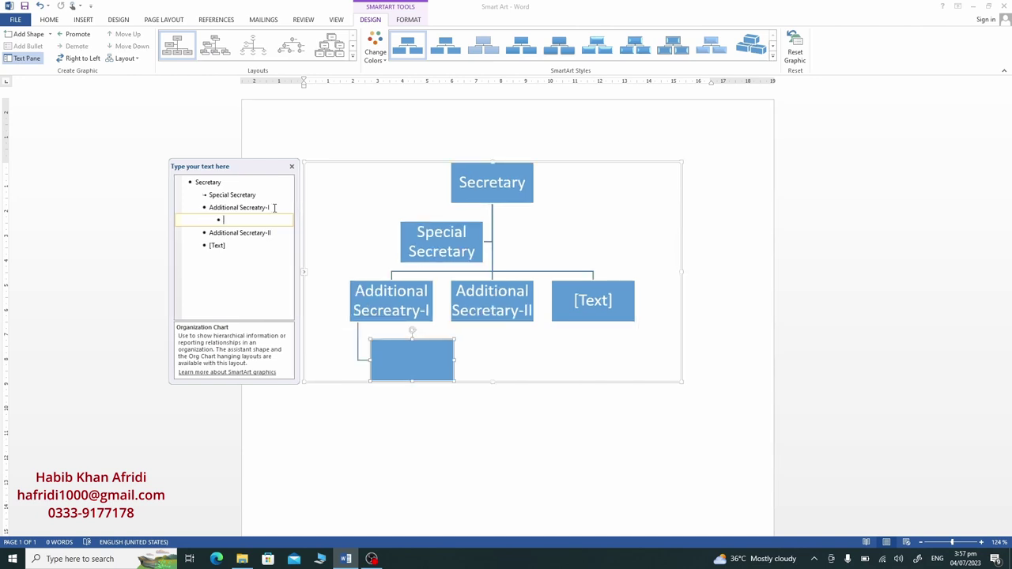
{"action": "type", "text": "Deputy"}
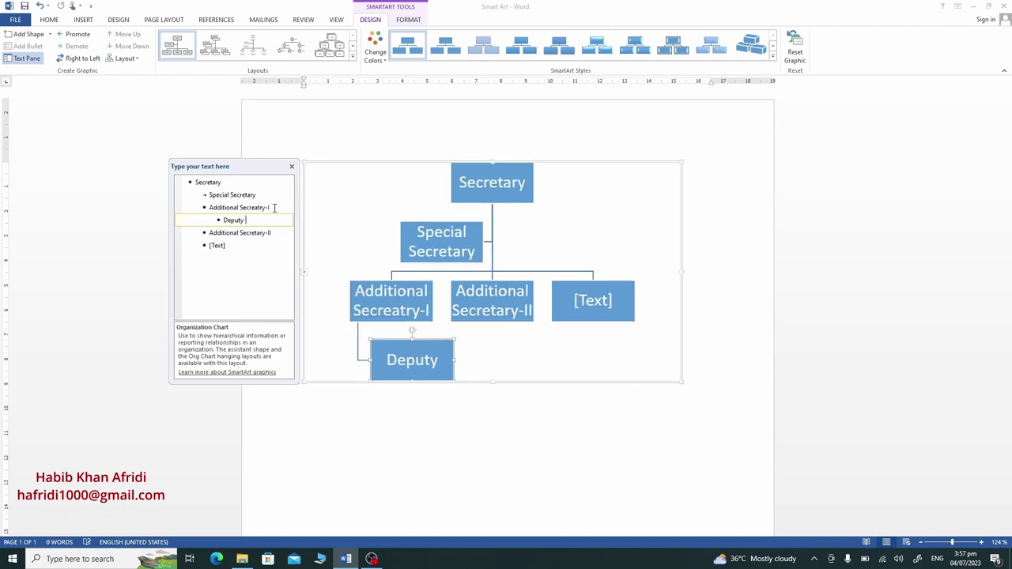
{"action": "type", "text": " Secretary"}
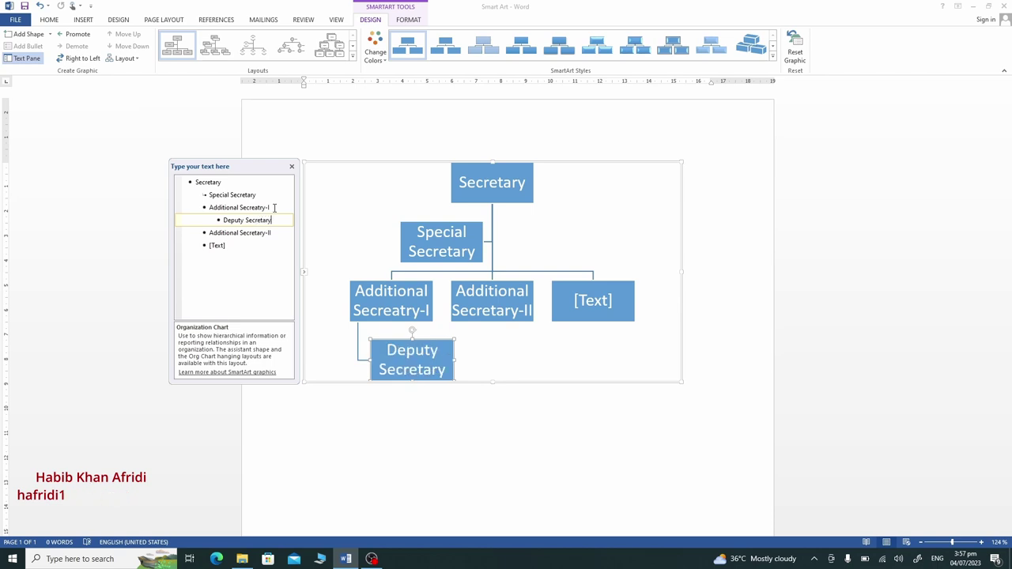
{"action": "type", "text": "-I"}
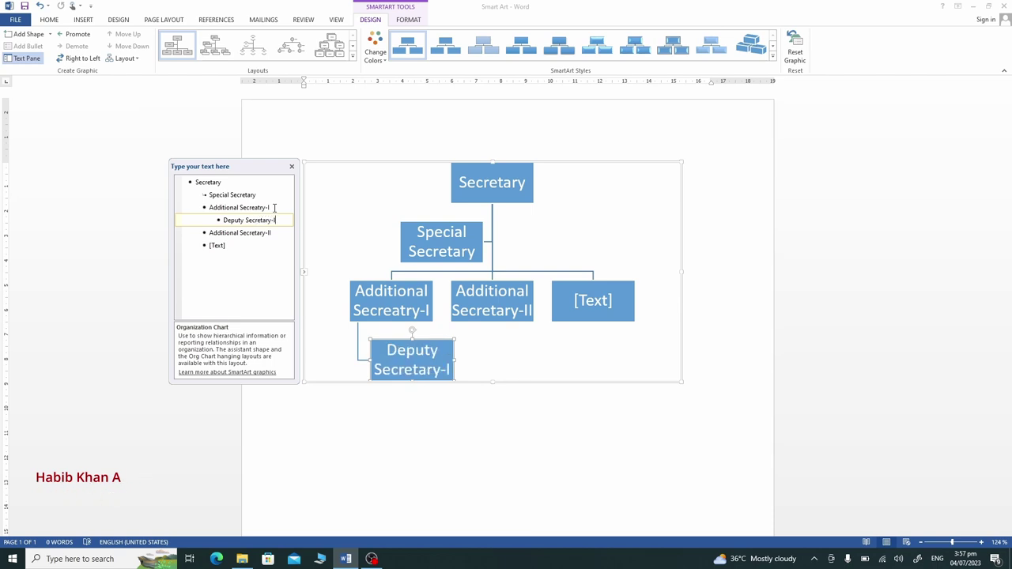
{"action": "key", "text": "Return"}
{"action": "type", "text": "Deputy Sec"}
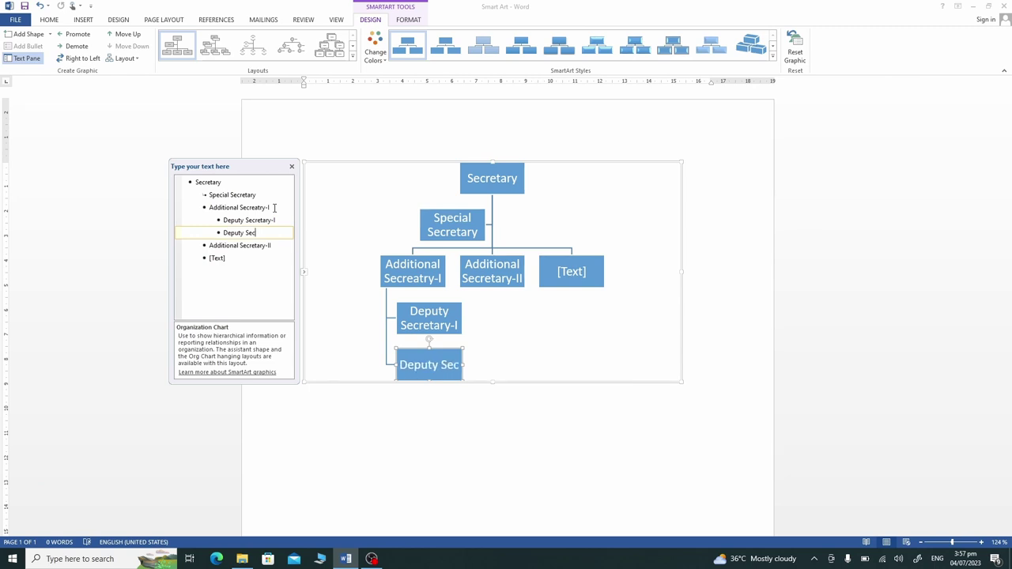
{"action": "type", "text": "retary"}
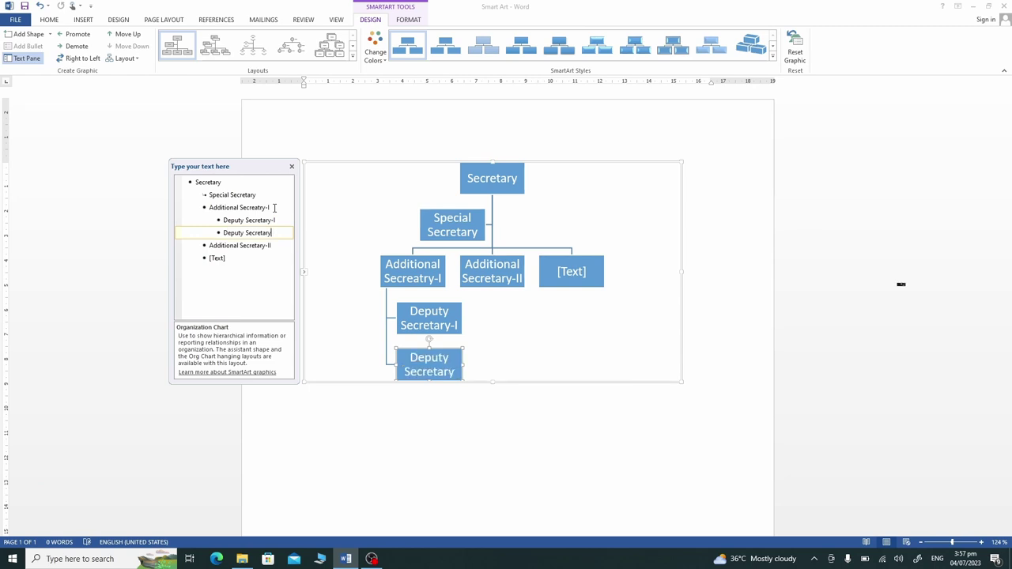
{"action": "type", "text": "-II"}
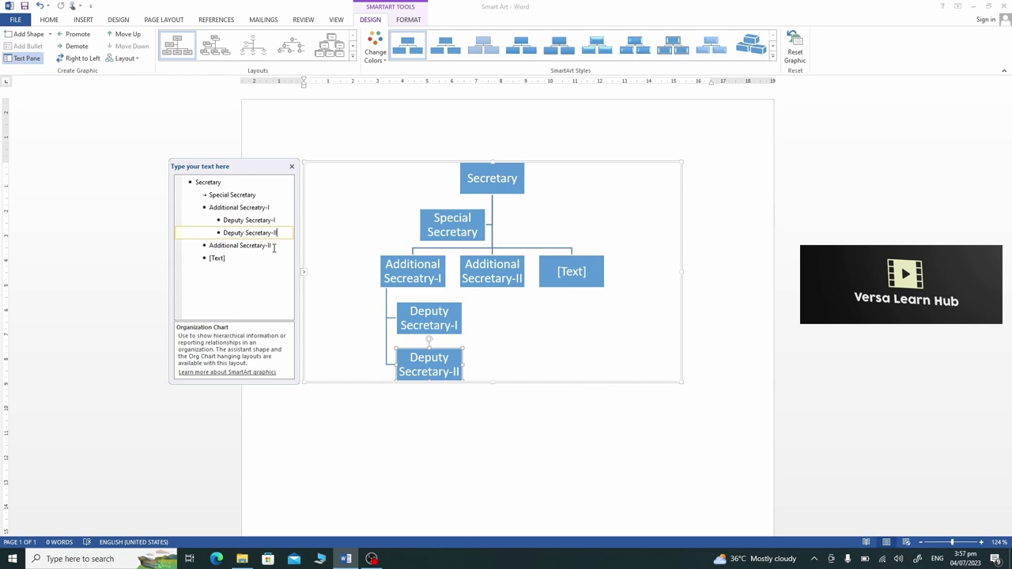
{"action": "left_click", "coordinate": [275, 246]}
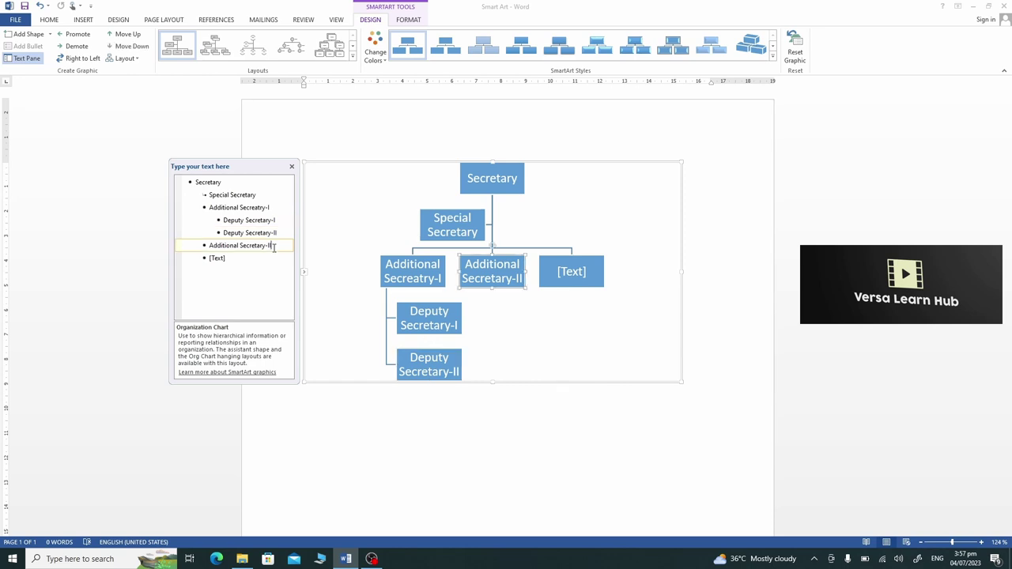
{"action": "key", "text": "Return"}
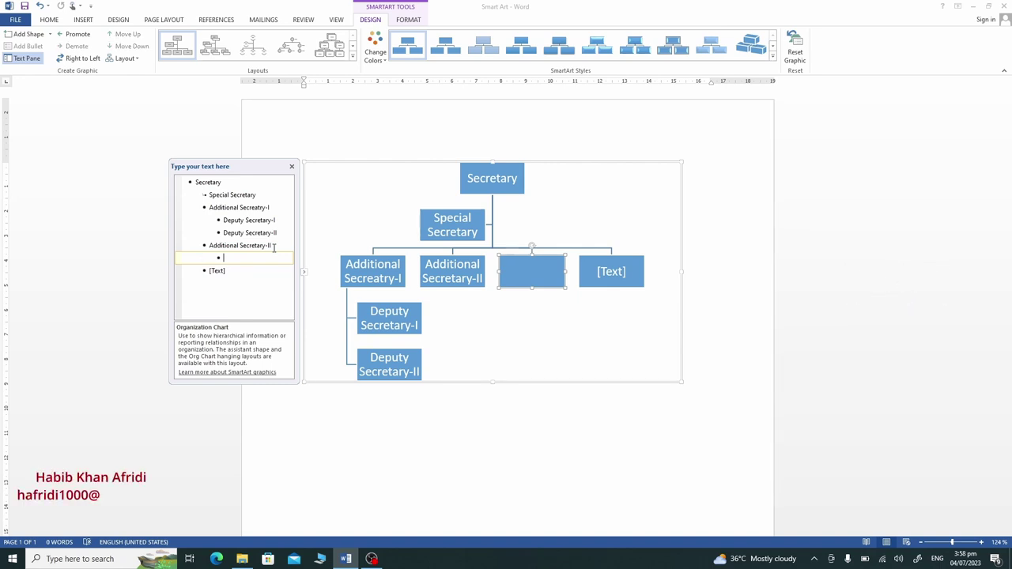
Demote the blank entry and enter Deputy Secretary-I and Deputy Secretary-II under Additional Secretary-II
{"action": "key", "text": "Tab"}
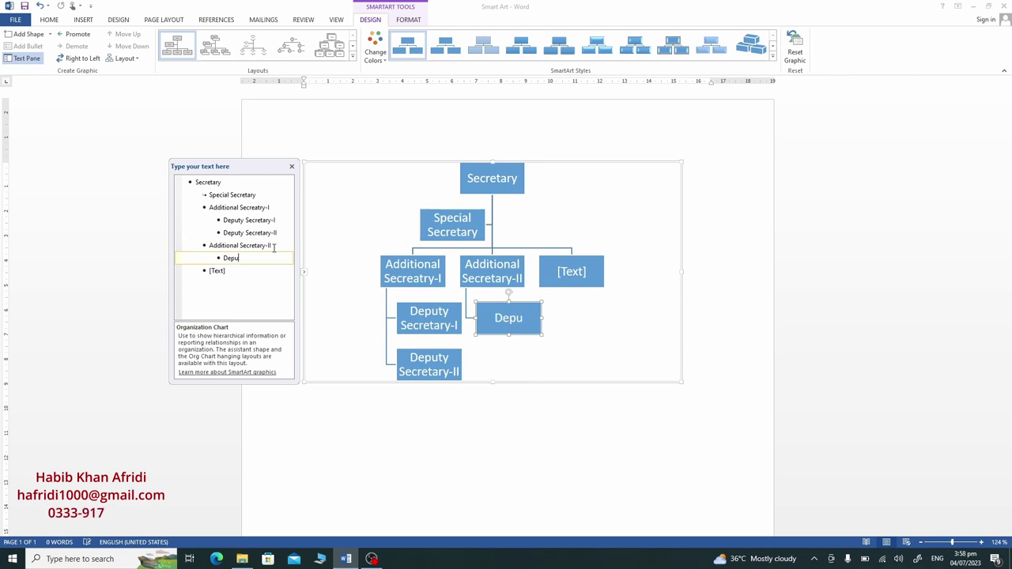
{"action": "type", "text": "re"}
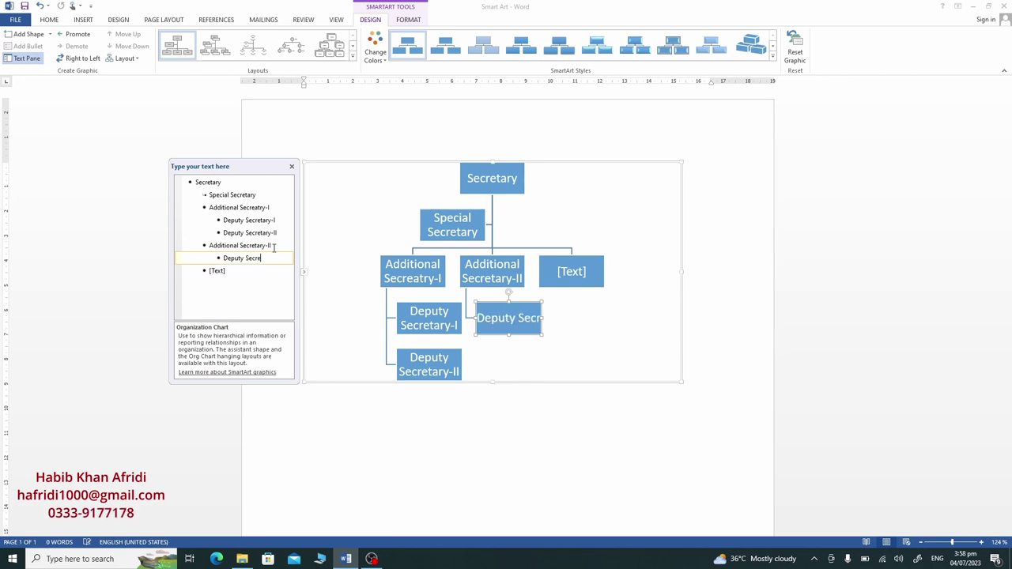
{"action": "type", "text": "tary-"}
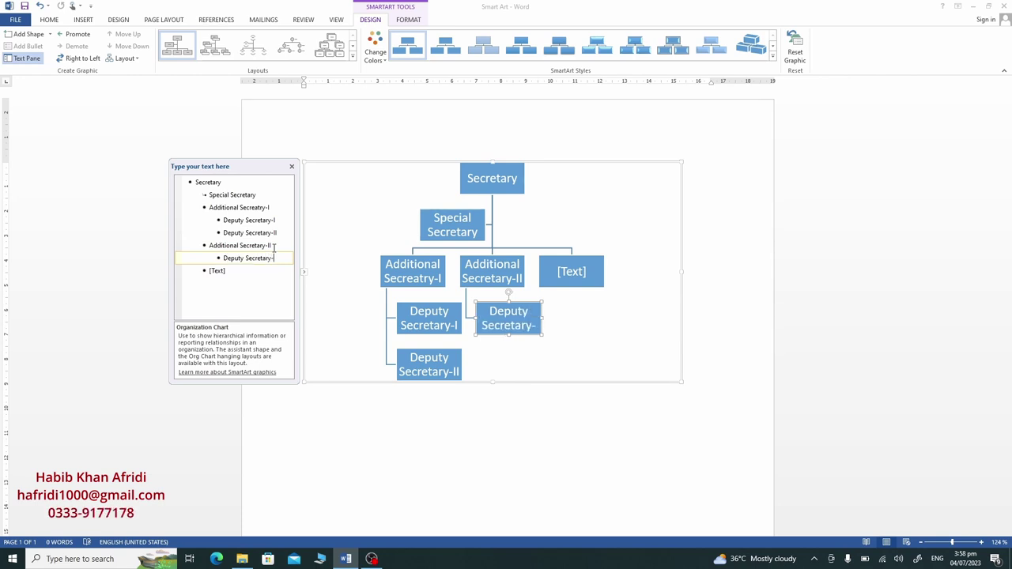
{"action": "type", "text": "I"}
{"action": "key", "text": "Return"}
{"action": "type", "text": "Deputy "}
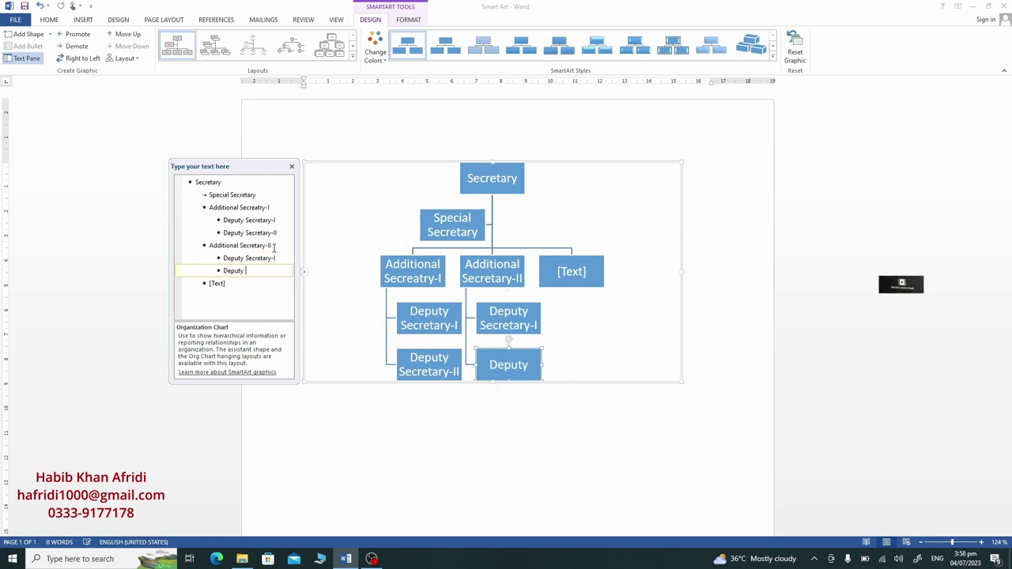
{"action": "type", "text": "Secretary"}
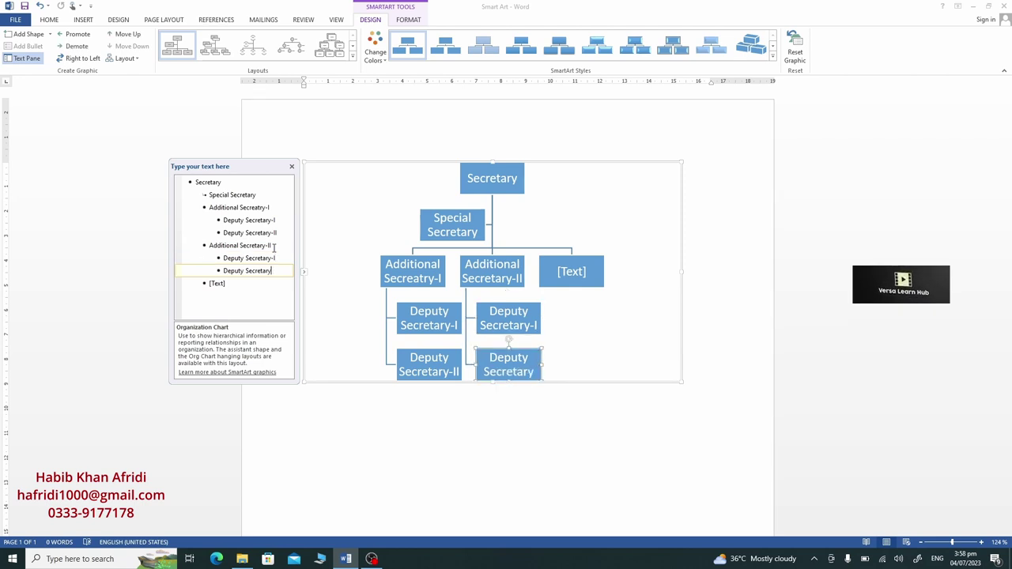
{"action": "type", "text": "-II"}
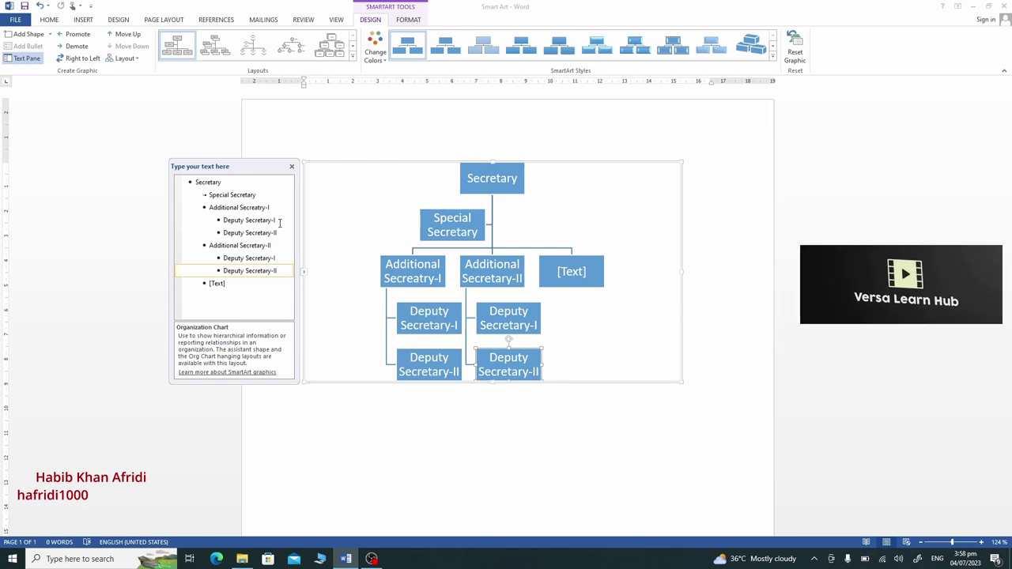
{"action": "left_click", "coordinate": [279, 223]}
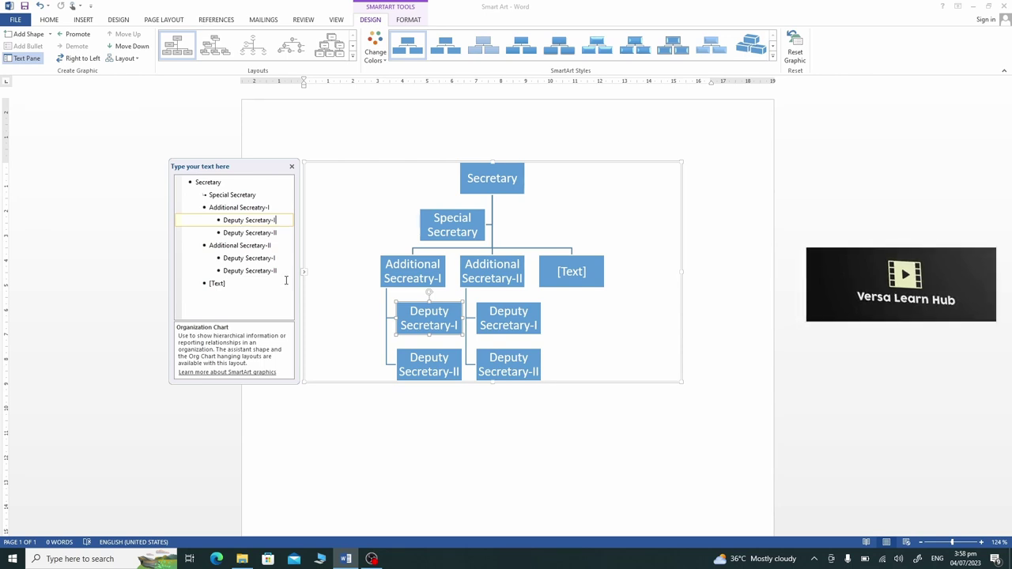
Add Section Officer-I and Section Officer-II beneath Deputy Secretary-I under Additional Secreatry-I
{"action": "key", "text": "Return"}
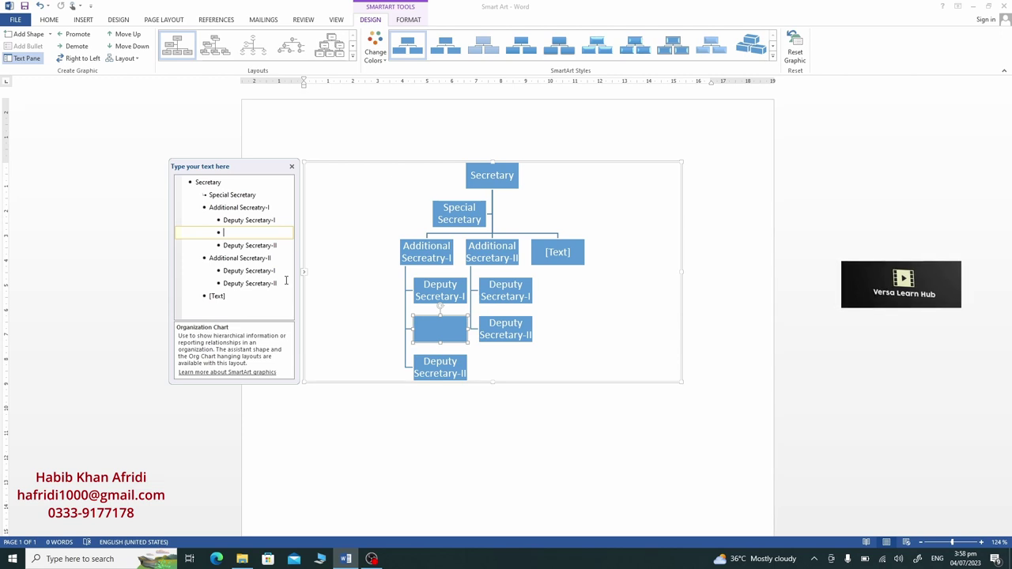
{"action": "key", "text": "Tab"}
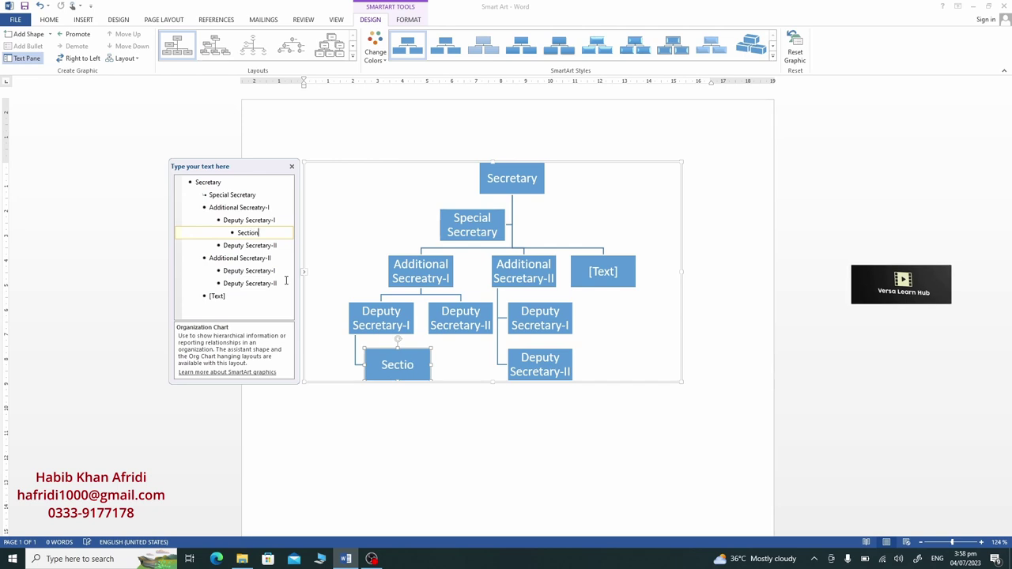
{"action": "type", "text": "ff"}
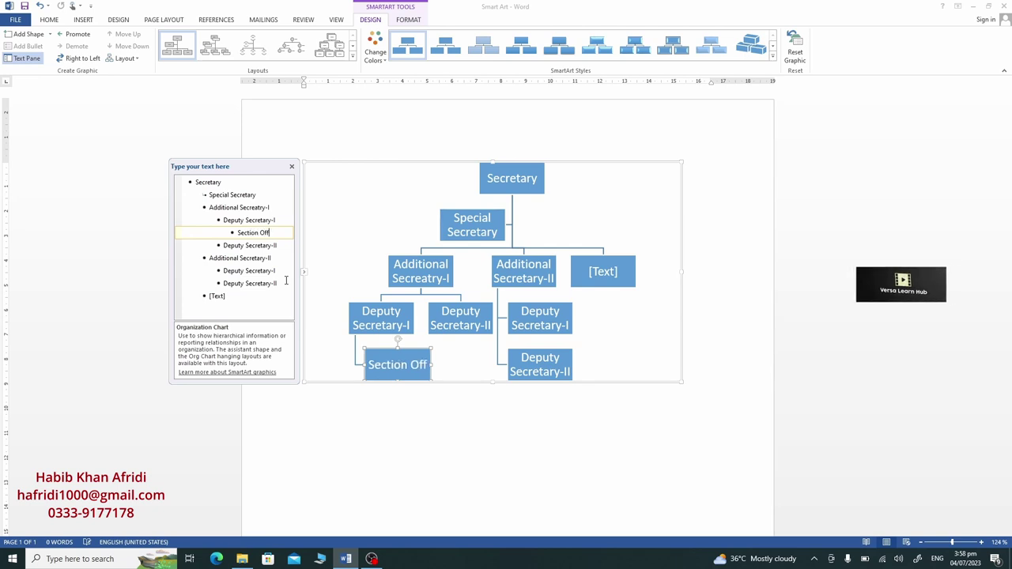
{"action": "type", "text": "icer-I"}
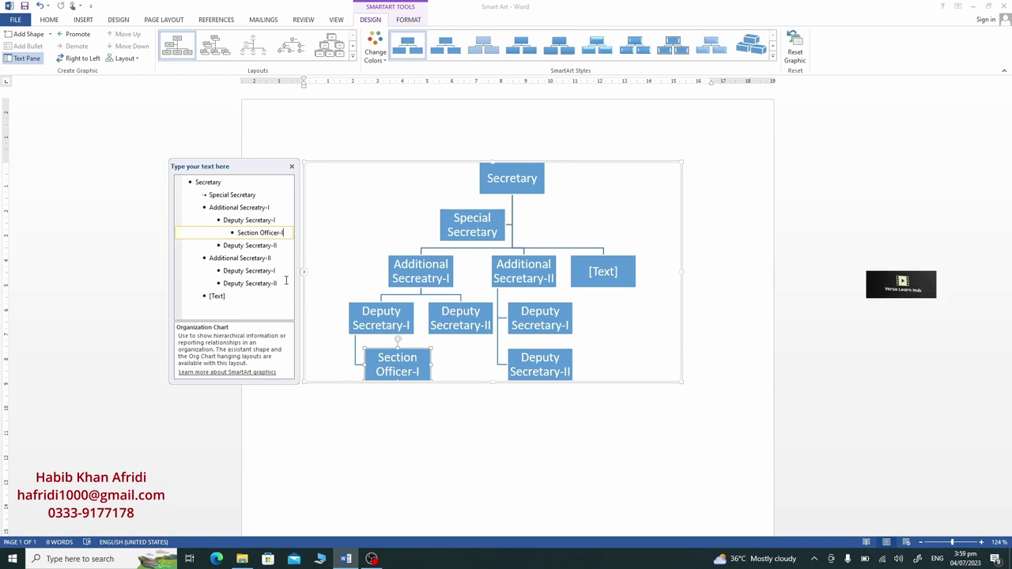
{"action": "key", "text": "Return"}
{"action": "type", "text": "Section"}
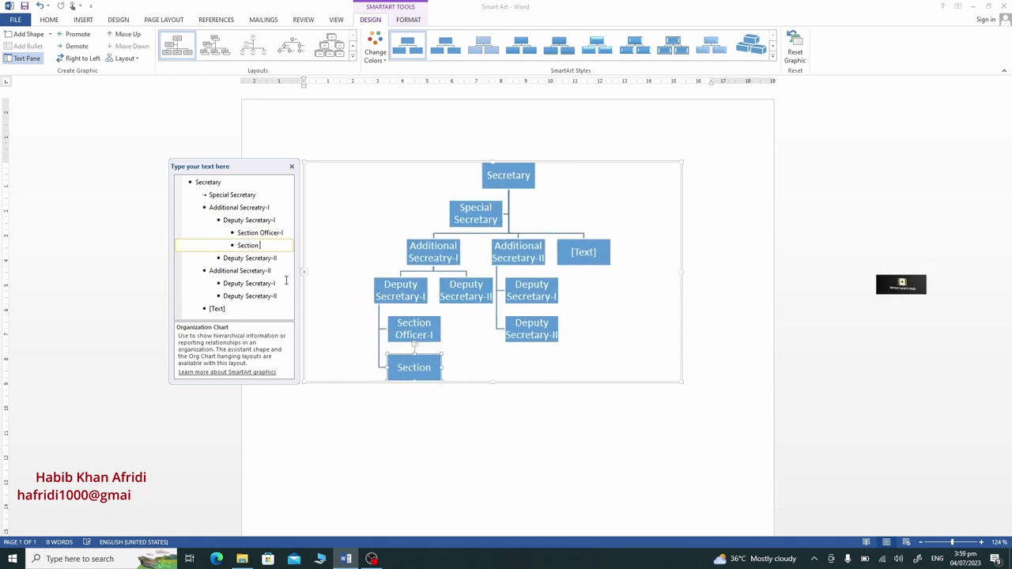
{"action": "type", "text": "Officde"}
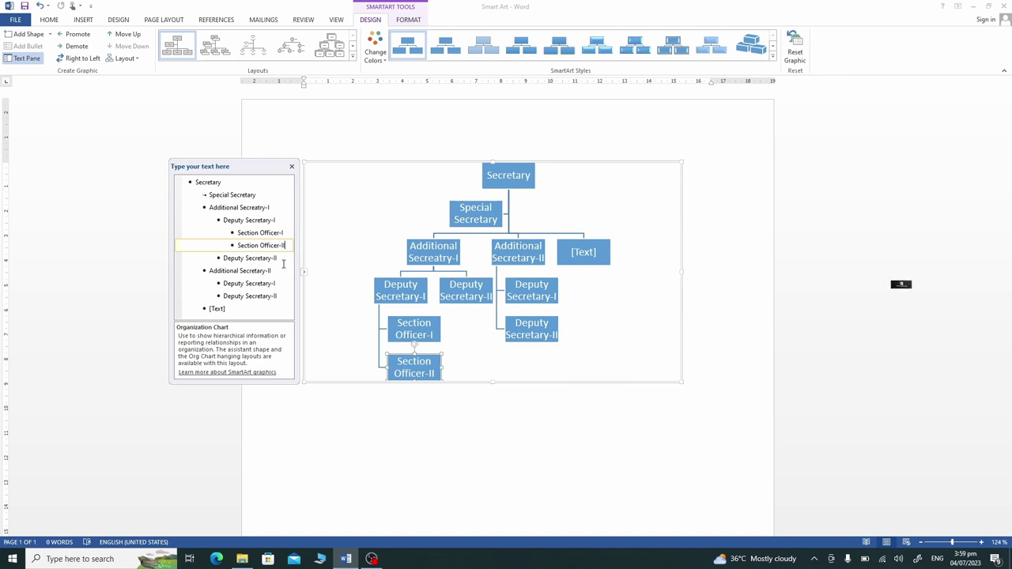
Add Section Officer-I and Section Officer-II beneath Deputy Secretary-II under Additional Secreatry-I
{"action": "left_click", "coordinate": [279, 259]}
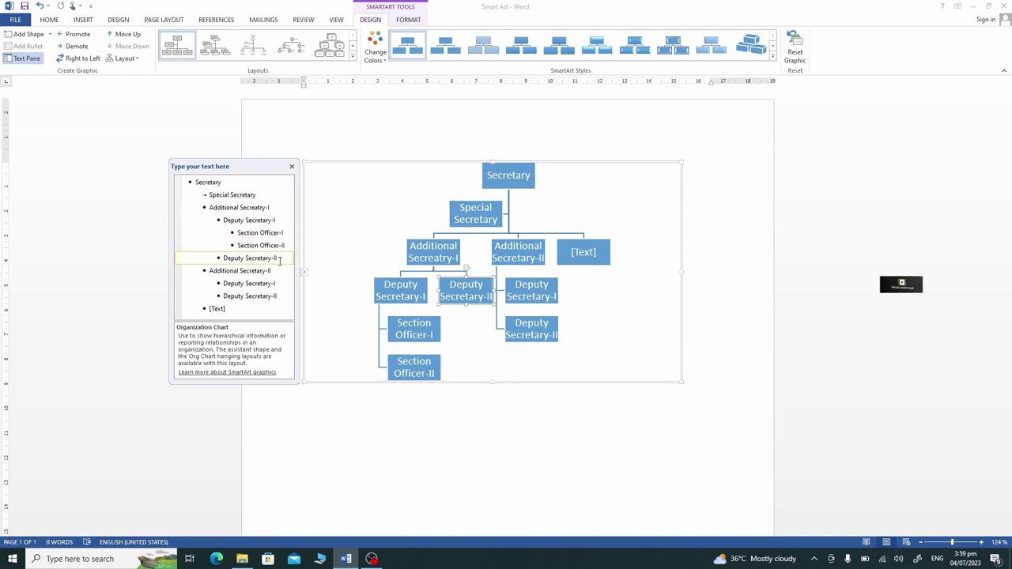
{"action": "key", "text": "Return"}
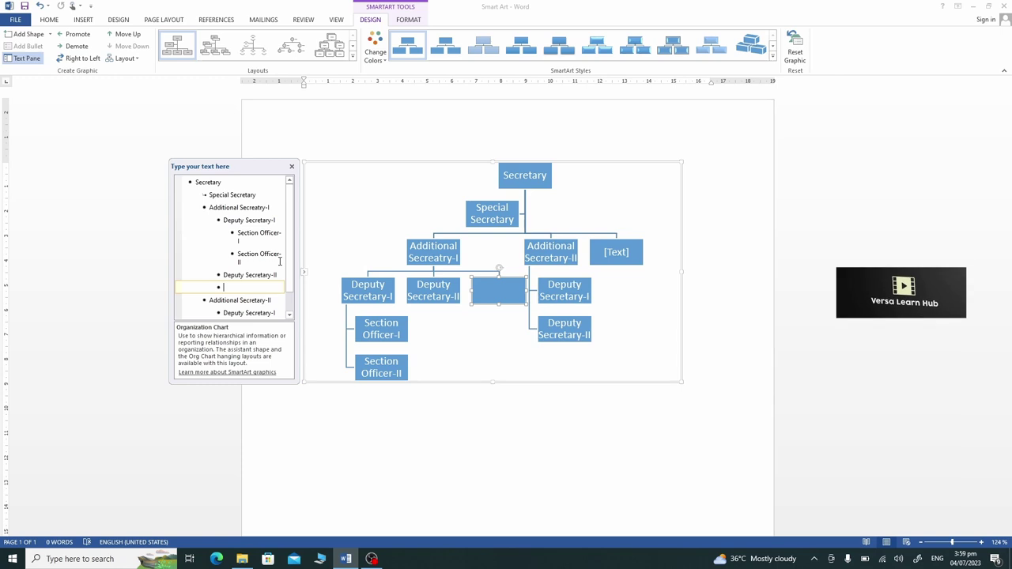
{"action": "key", "text": "Tab"}
{"action": "type", "text": "Sec"}
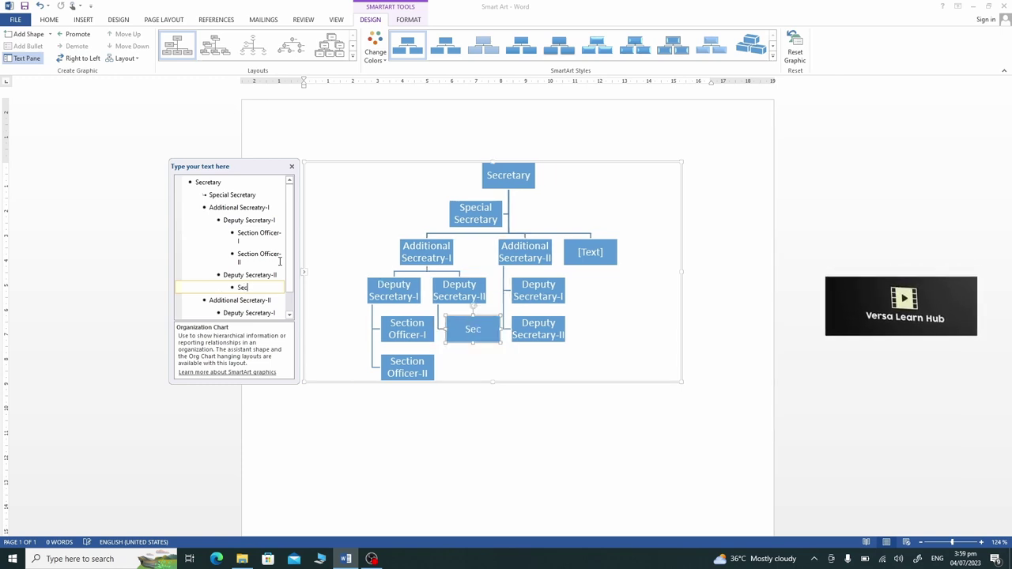
{"action": "type", "text": "tion Off"}
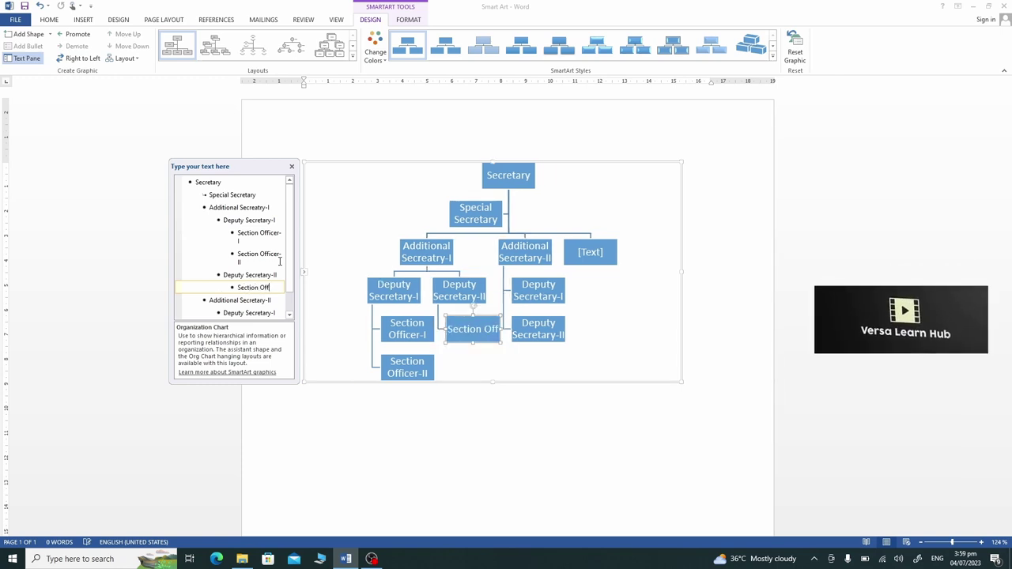
{"action": "type", "text": "icer-"}
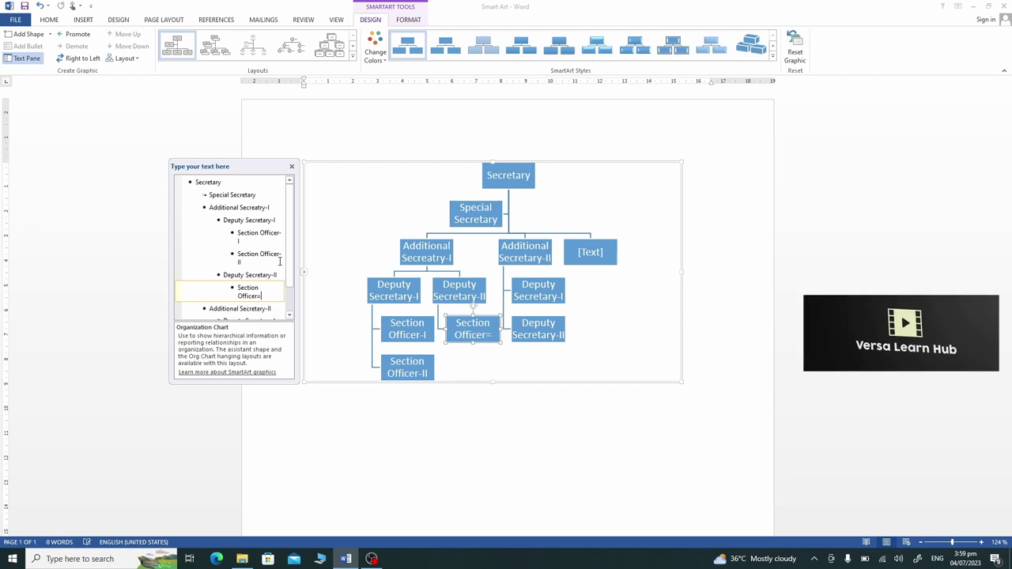
{"action": "key", "text": "BackSpace"}
{"action": "type", "text": "I"}
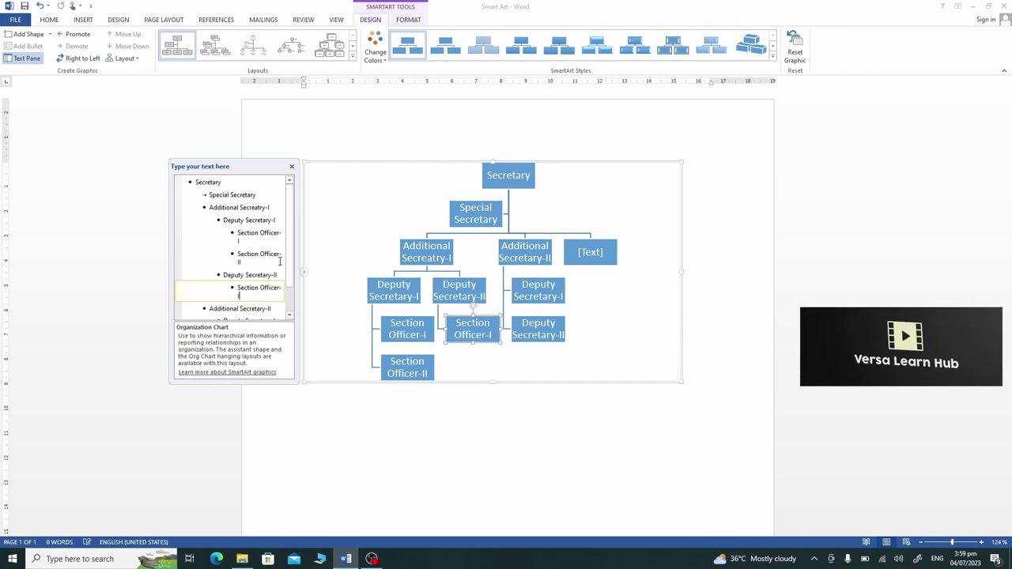
{"action": "key", "text": "Return"}
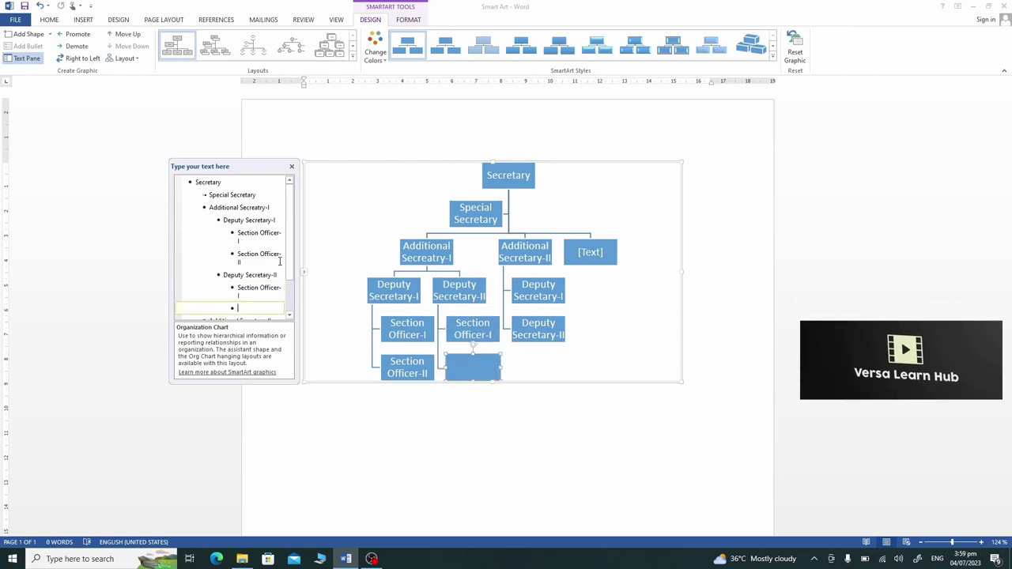
{"action": "type", "text": "Se"}
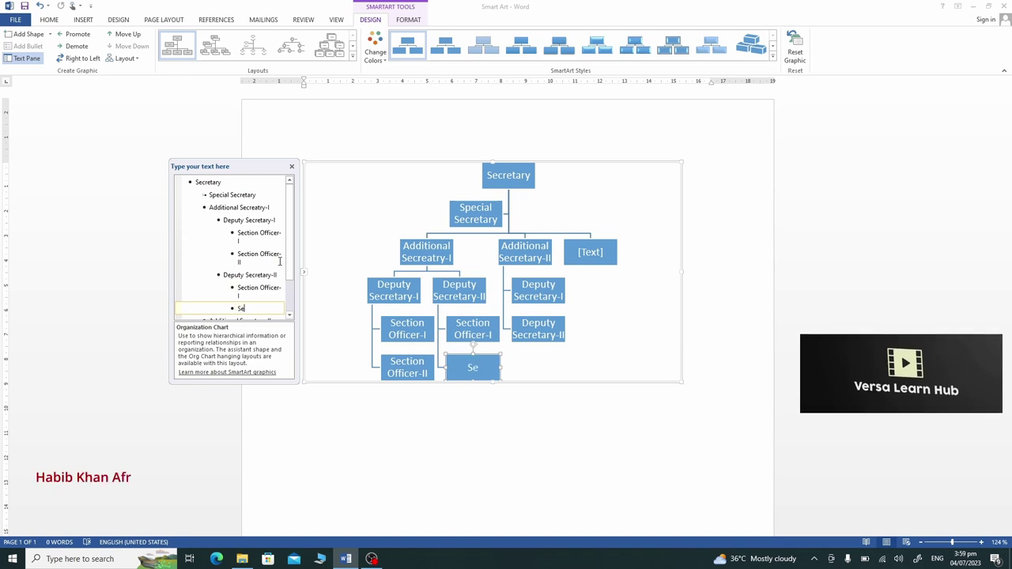
{"action": "type", "text": "ct"}
{"action": "type", "text": "ion Off"}
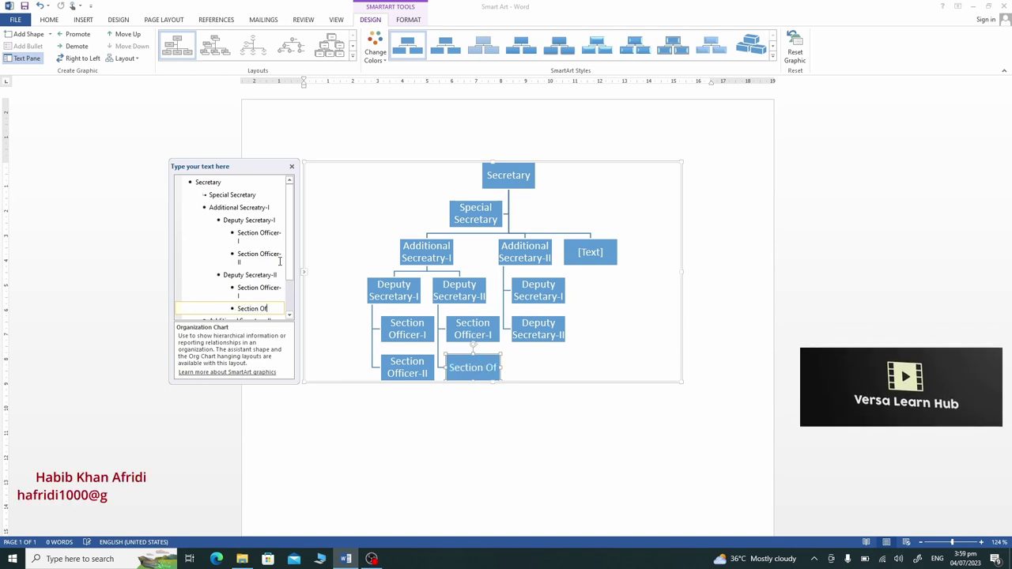
{"action": "type", "text": "icer-II"}
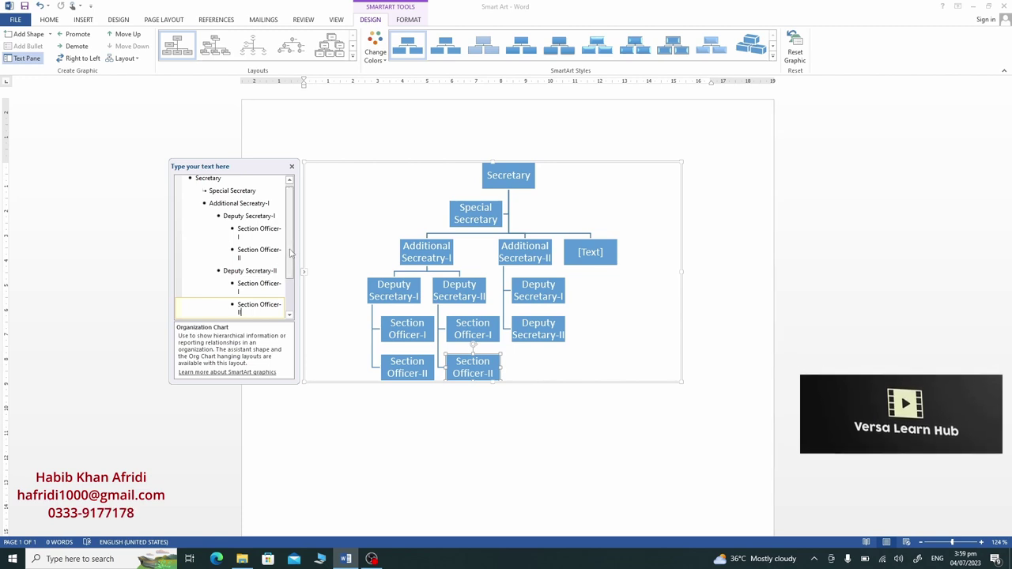
{"action": "scroll", "coordinate": [284, 277], "scroll_direction": "down", "scroll_amount": 2}
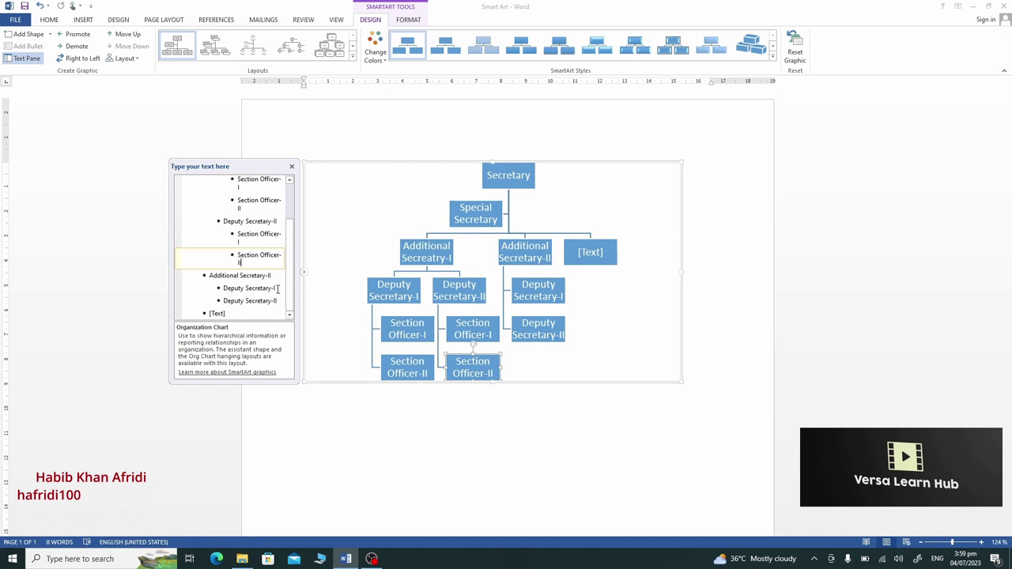
Add Section Officer-I and Section Officer-II beneath Deputy Secretary-I under Additional Secretary-II
{"action": "left_click", "coordinate": [278, 289]}
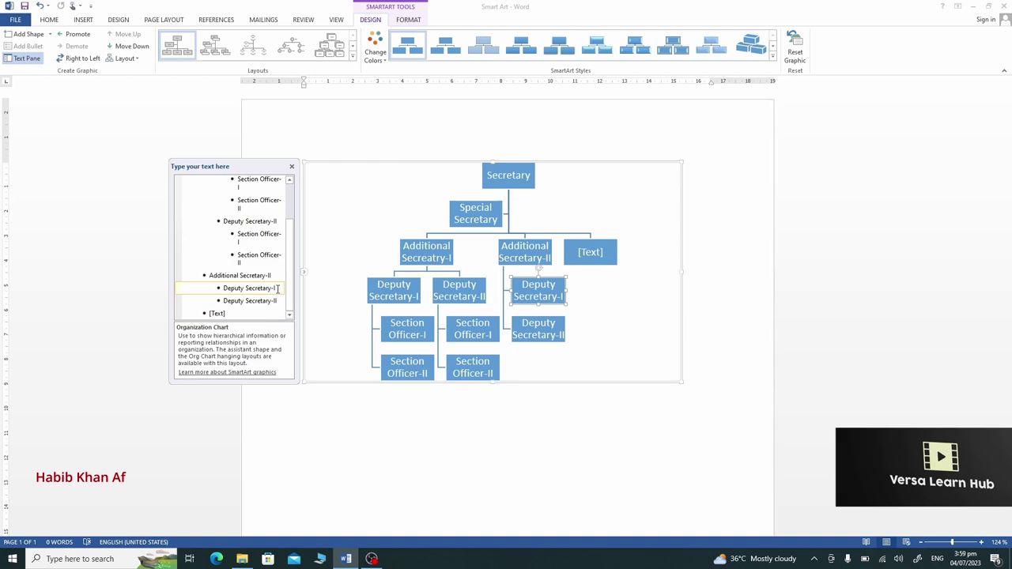
{"action": "key", "text": "Return"}
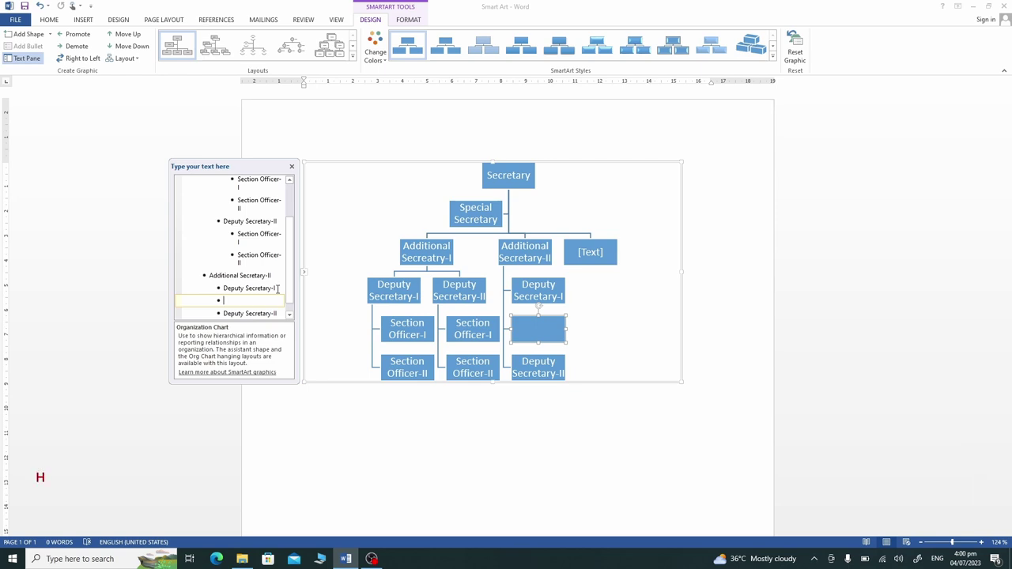
{"action": "key", "text": "Tab"}
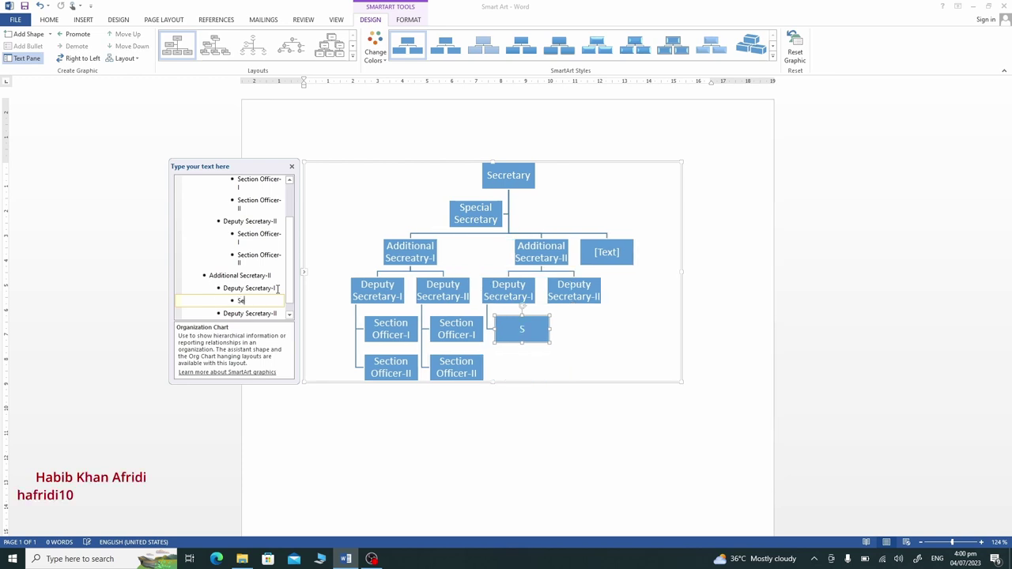
{"action": "type", "text": "ff"}
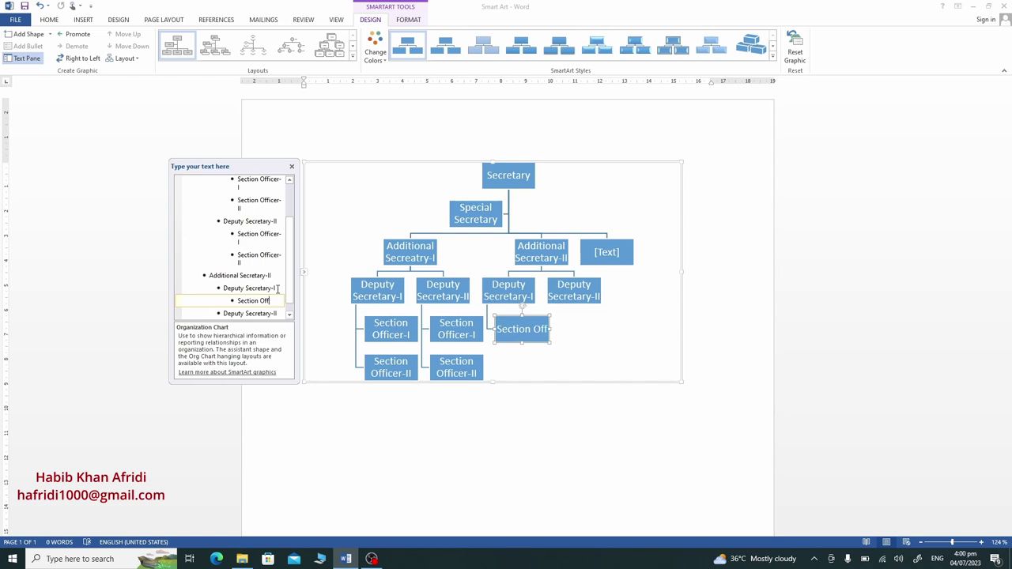
{"action": "type", "text": "icer-I"}
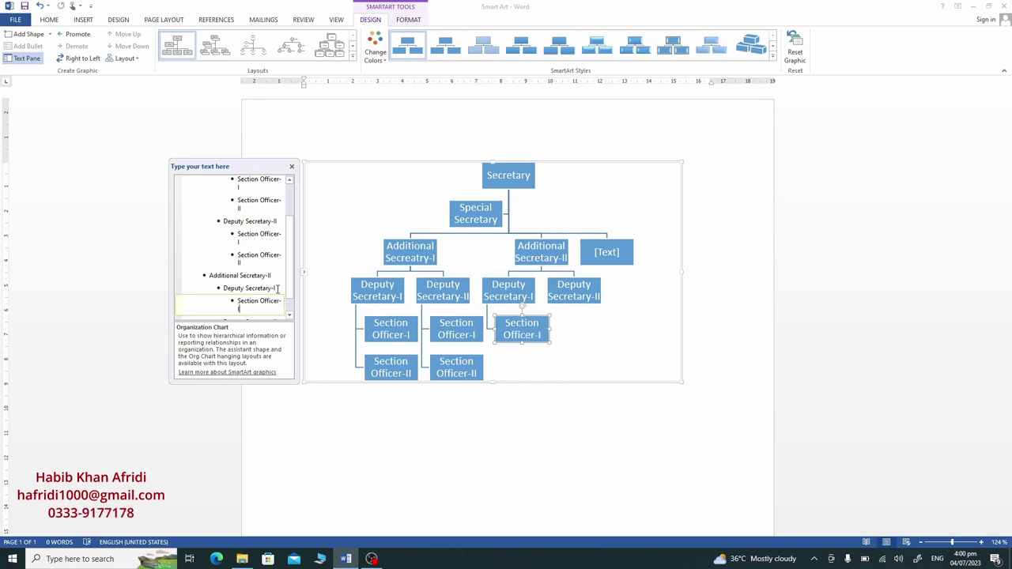
{"action": "key", "text": "Return"}
{"action": "type", "text": "Section O"}
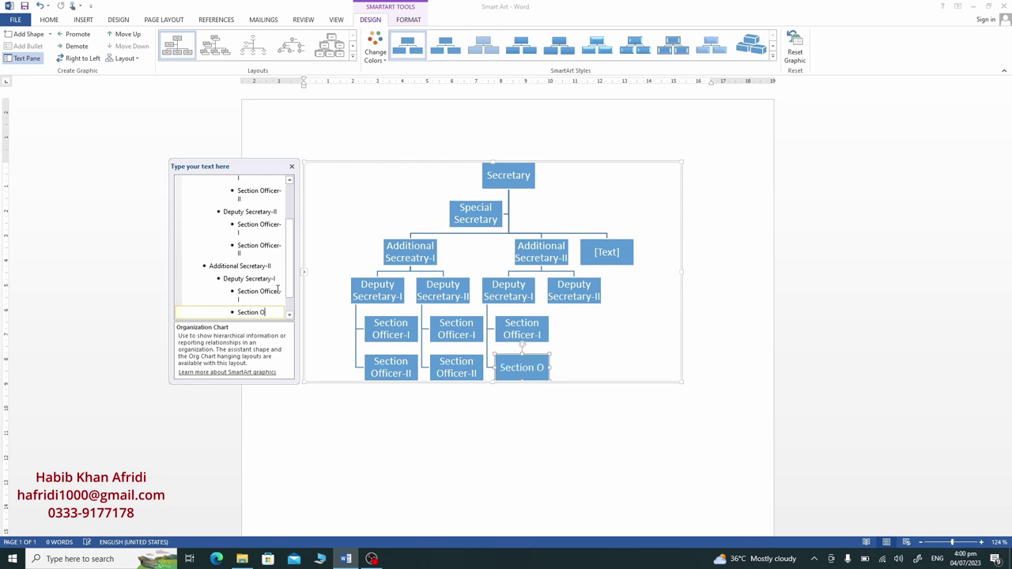
{"action": "type", "text": "fficer-"}
{"action": "type", "text": "II"}
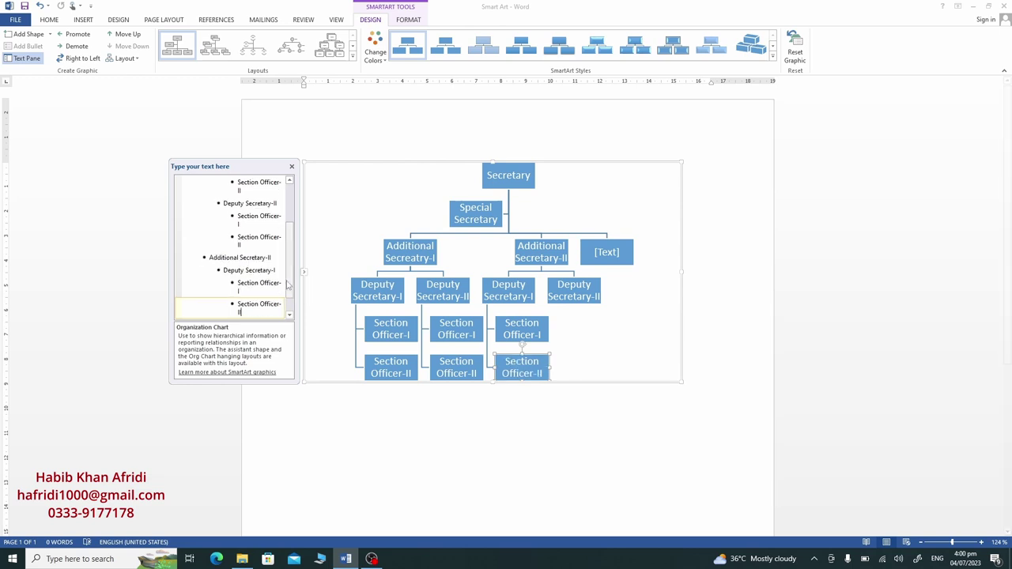
{"action": "left_click", "coordinate": [289, 314]}
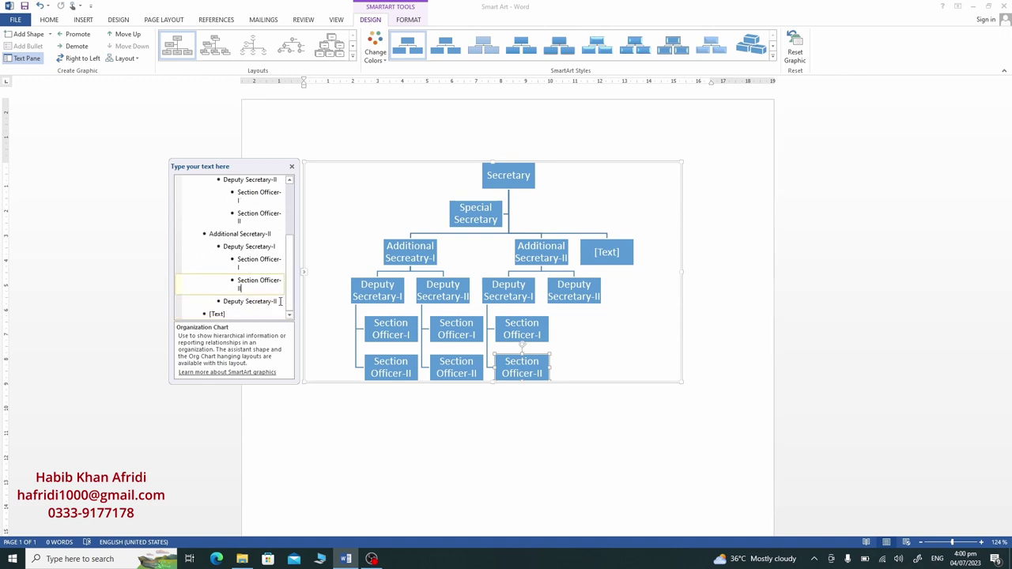
{"action": "left_click", "coordinate": [279, 302]}
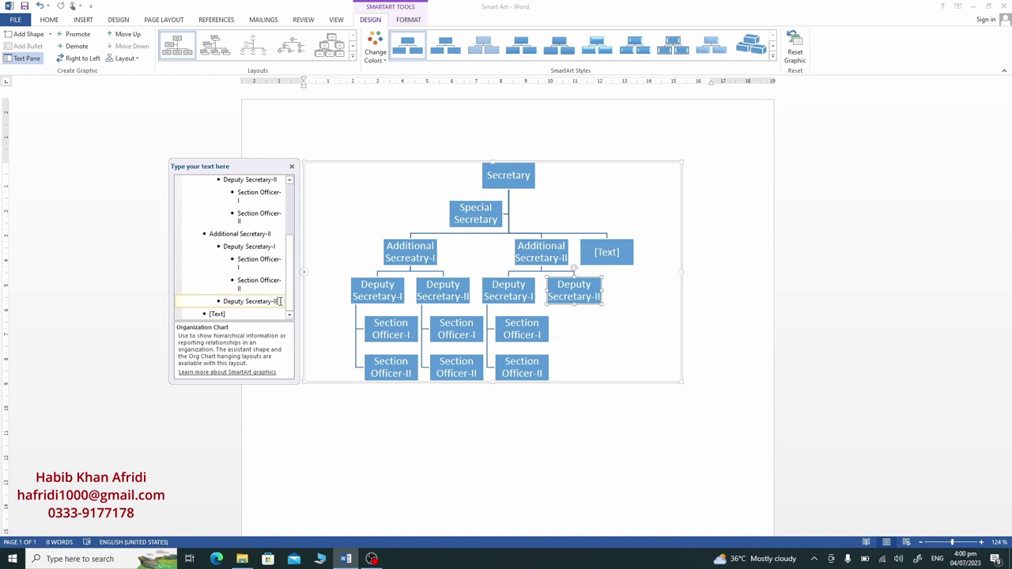
Add Section Officer-I and Section Officer-II beneath Deputy Secretary-II under Additional Secretary-II
{"action": "key", "text": "Return"}
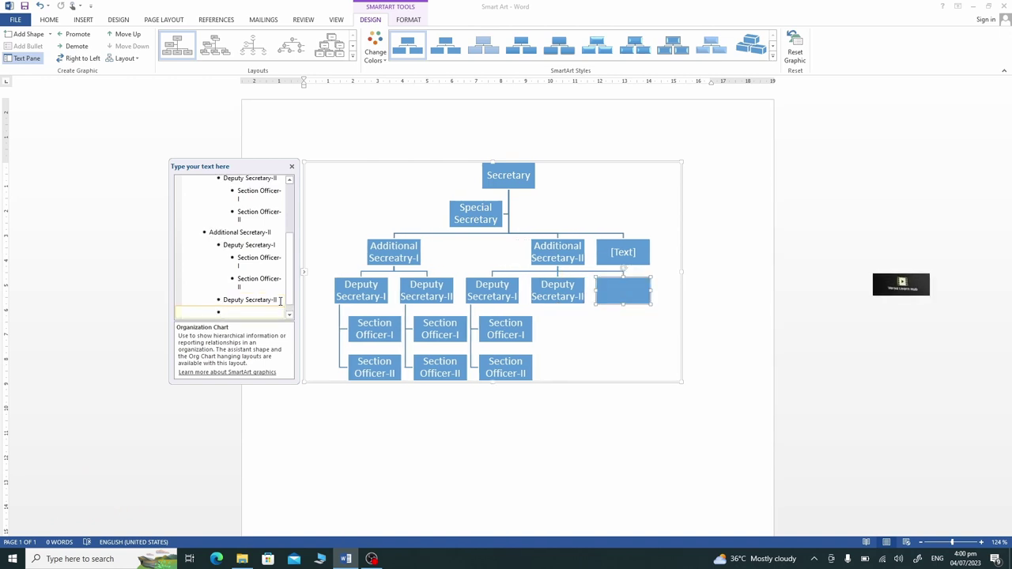
{"action": "key", "text": "Tab"}
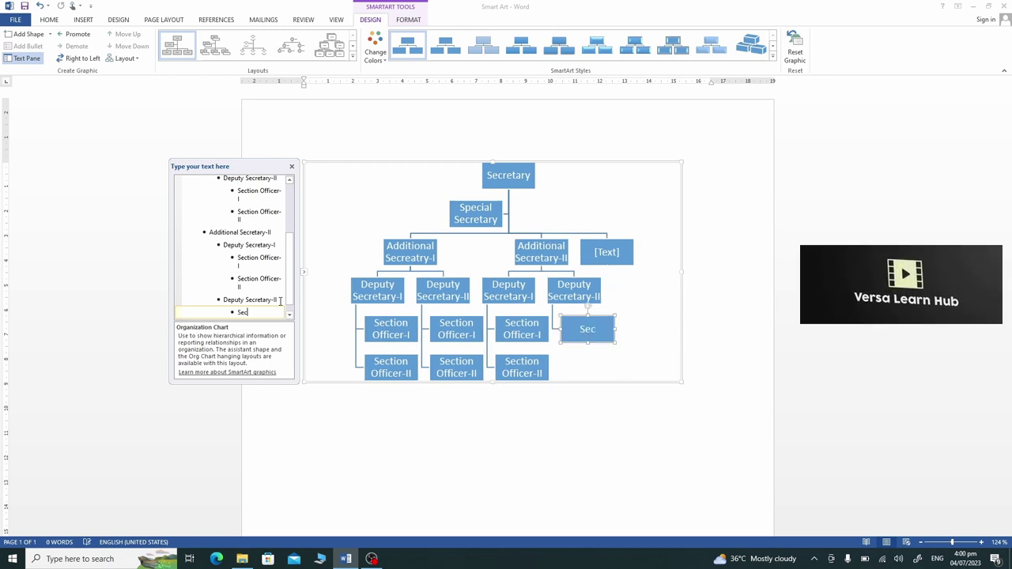
{"action": "type", "text": "fficder-"}
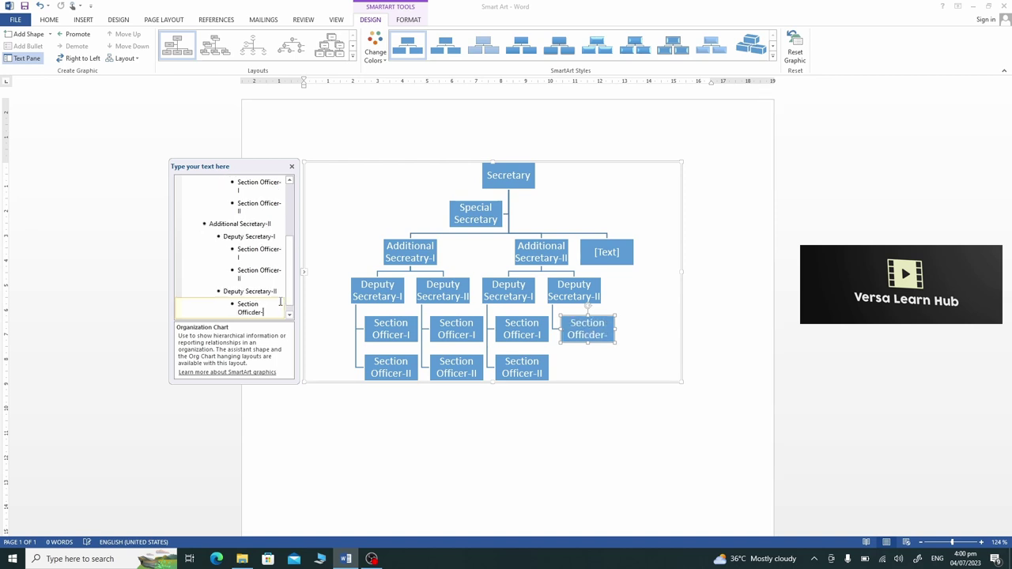
{"action": "key", "text": "BackSpace"}
{"action": "key", "text": "BackSpace"}
{"action": "key", "text": "BackSpace"}
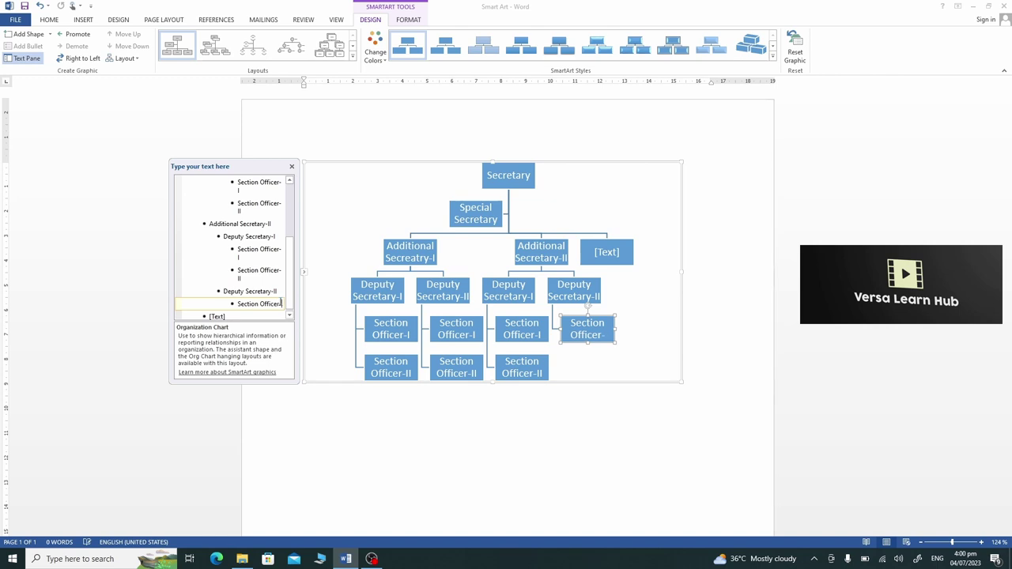
{"action": "type", "text": "I"}
{"action": "key", "text": "Return"}
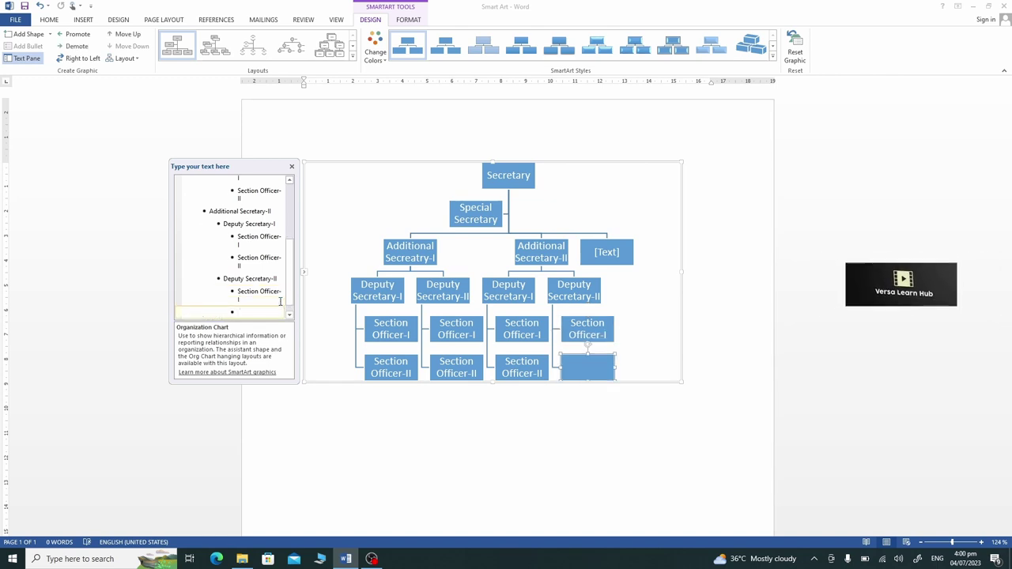
{"action": "type", "text": "Section "}
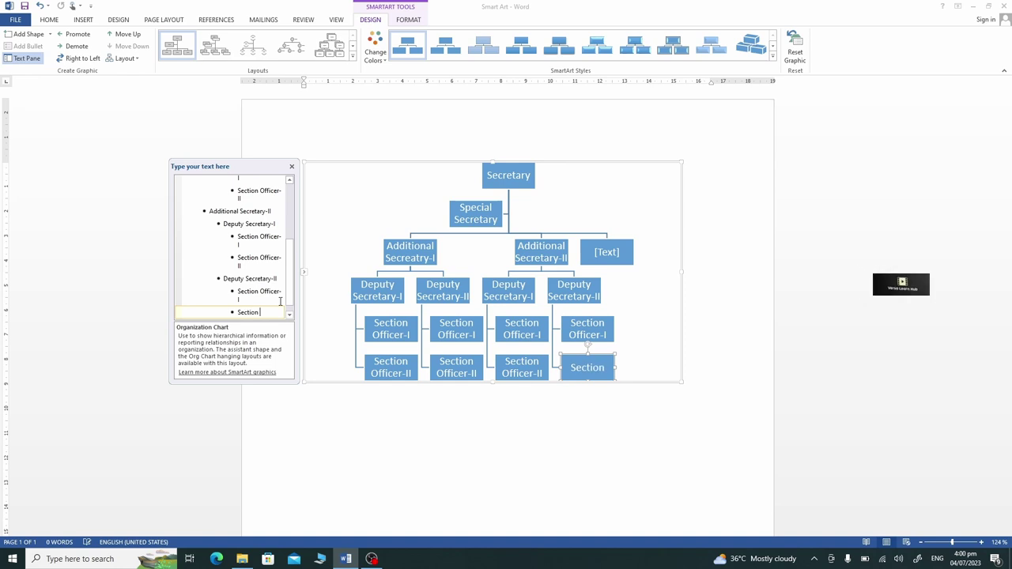
{"action": "type", "text": "Officer-II"}
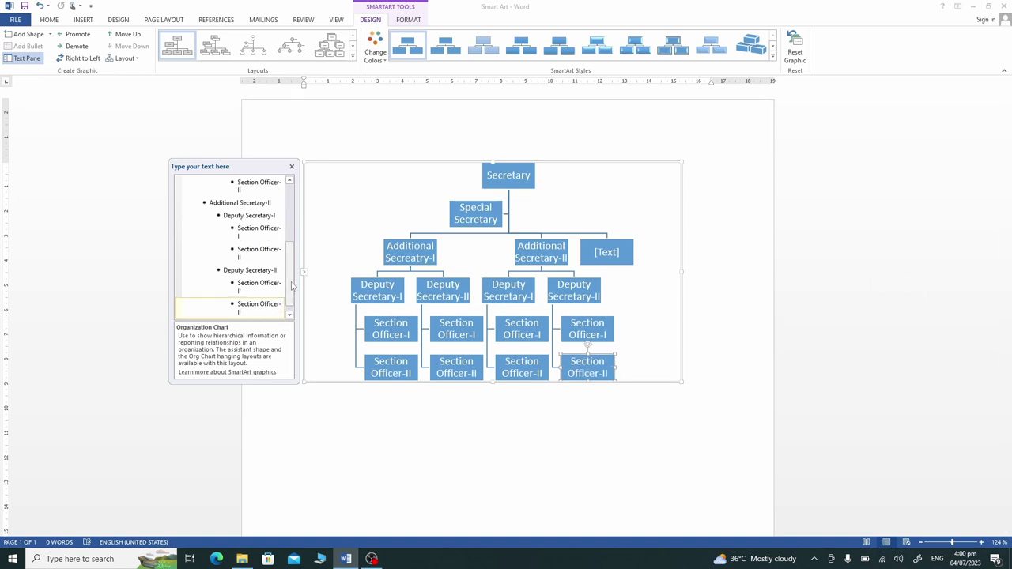
{"action": "left_click", "coordinate": [289, 316]}
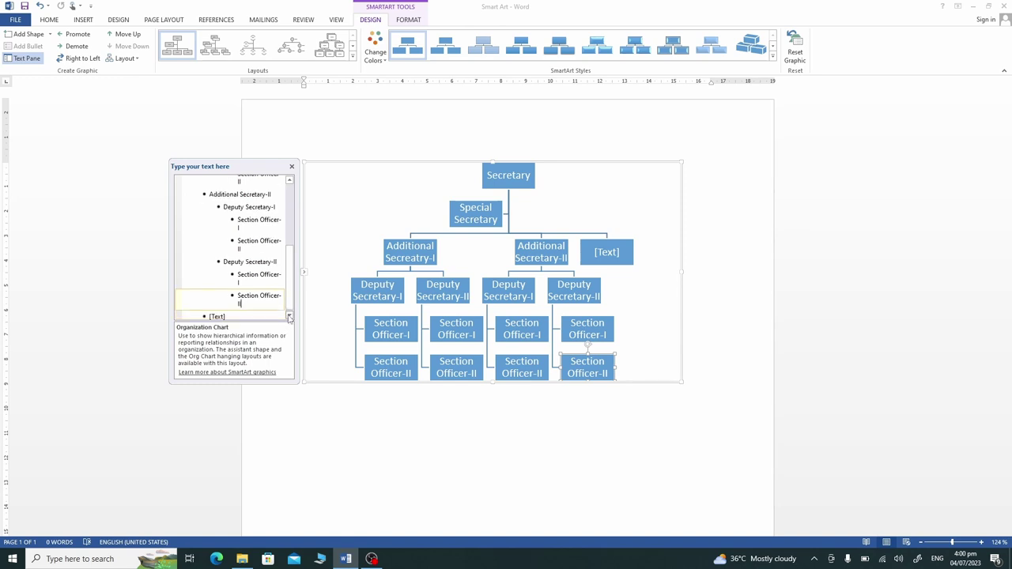
Delete the empty [Text] box and stretch the SmartArt frame wider and taller
{"action": "left_click", "coordinate": [226, 315]}
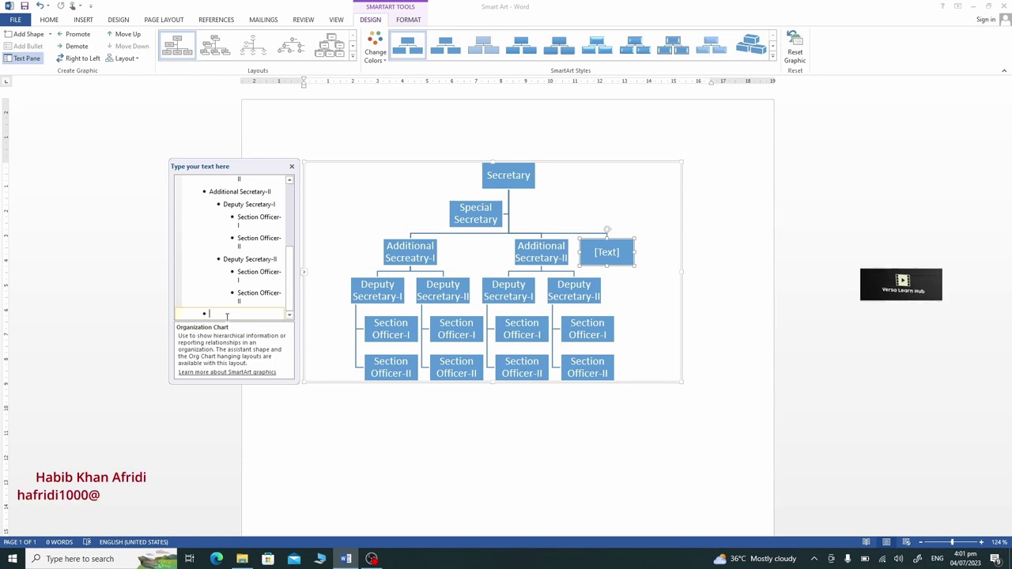
{"action": "key", "text": "BackSpace"}
{"action": "key", "text": "BackSpace"}
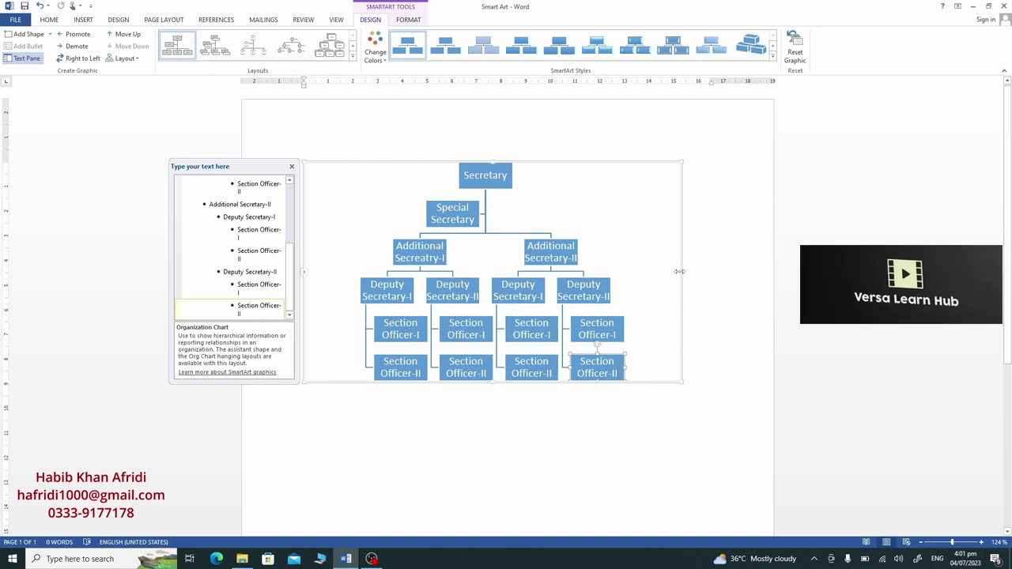
{"action": "left_click_drag", "start_coordinate": [680, 271], "coordinate": [735, 273]}
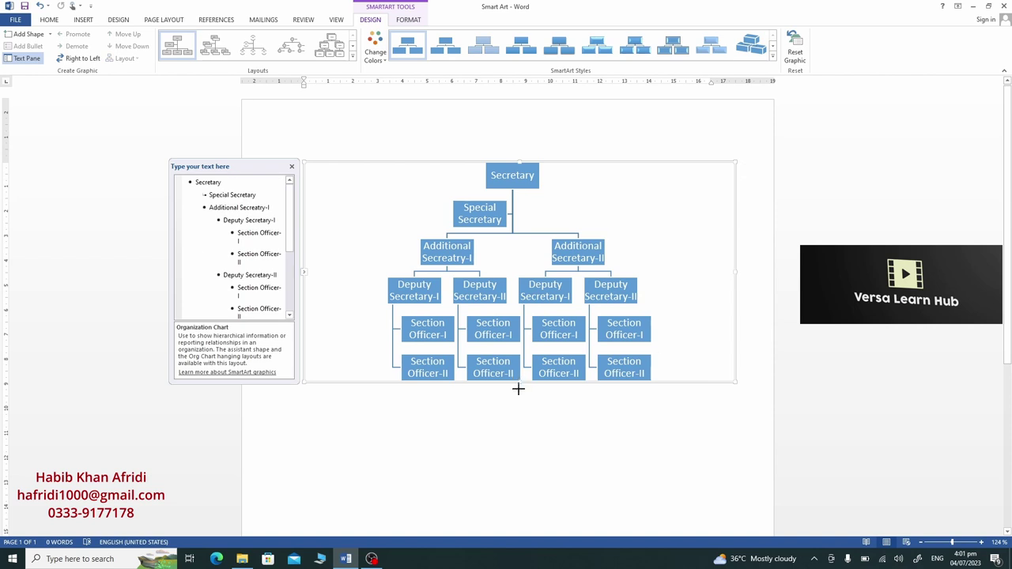
{"action": "left_click_drag", "start_coordinate": [518, 388], "coordinate": [494, 484]}
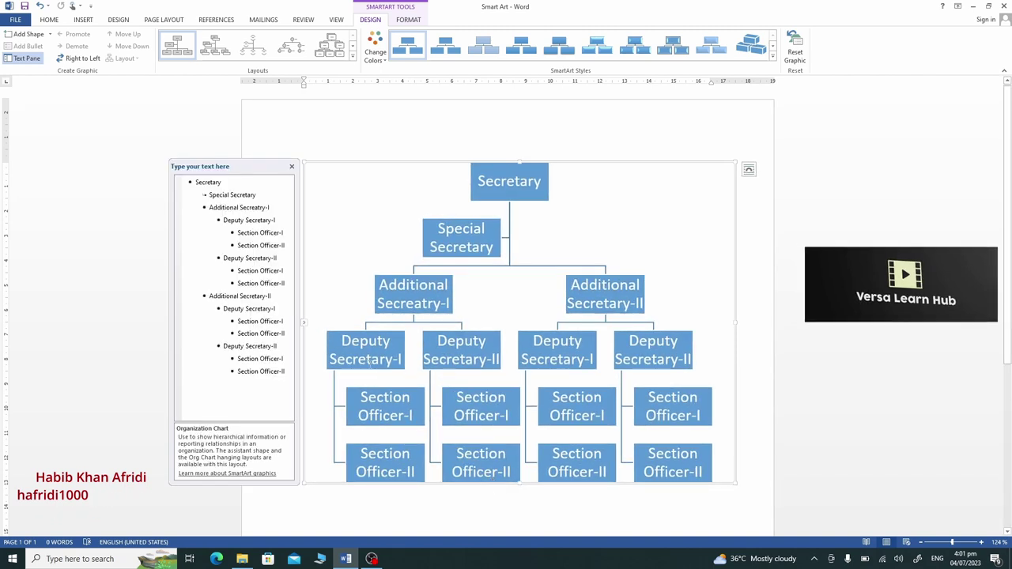
Set the chart labels to 14 pt, lengthen the frame, then settle on 10 pt
{"action": "left_click", "coordinate": [50, 23]}
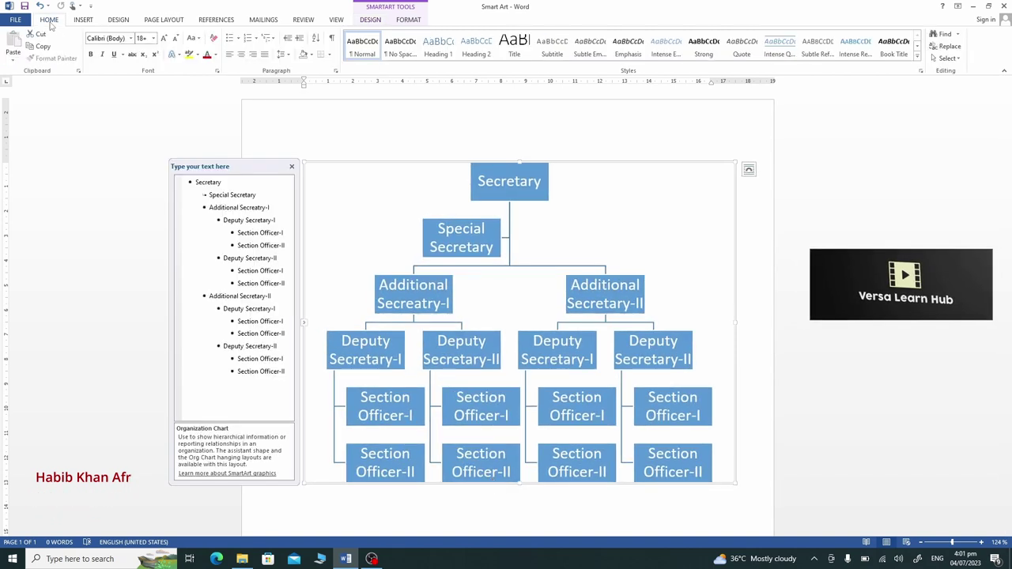
{"action": "left_click", "coordinate": [144, 38]}
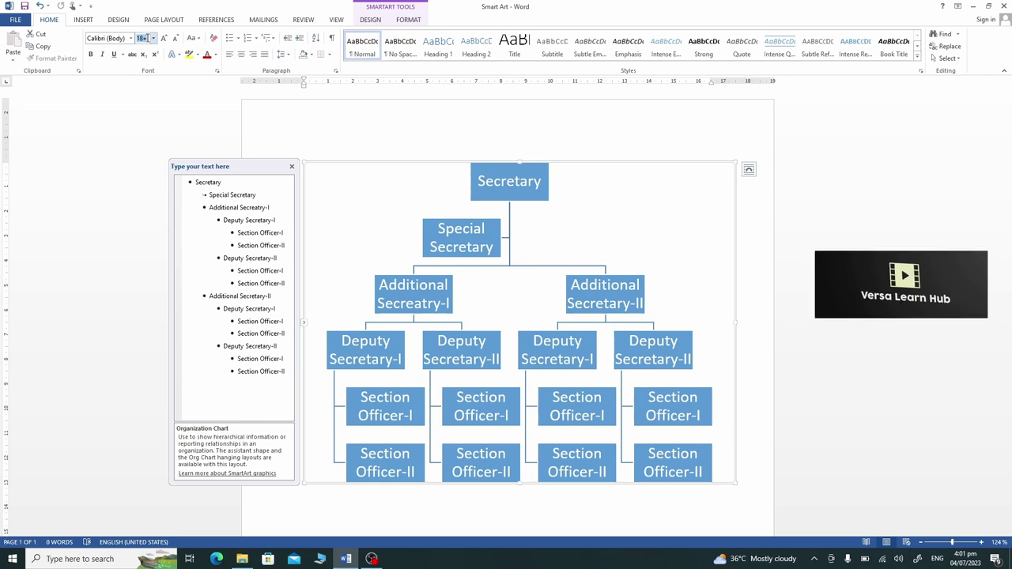
{"action": "type", "text": "14"}
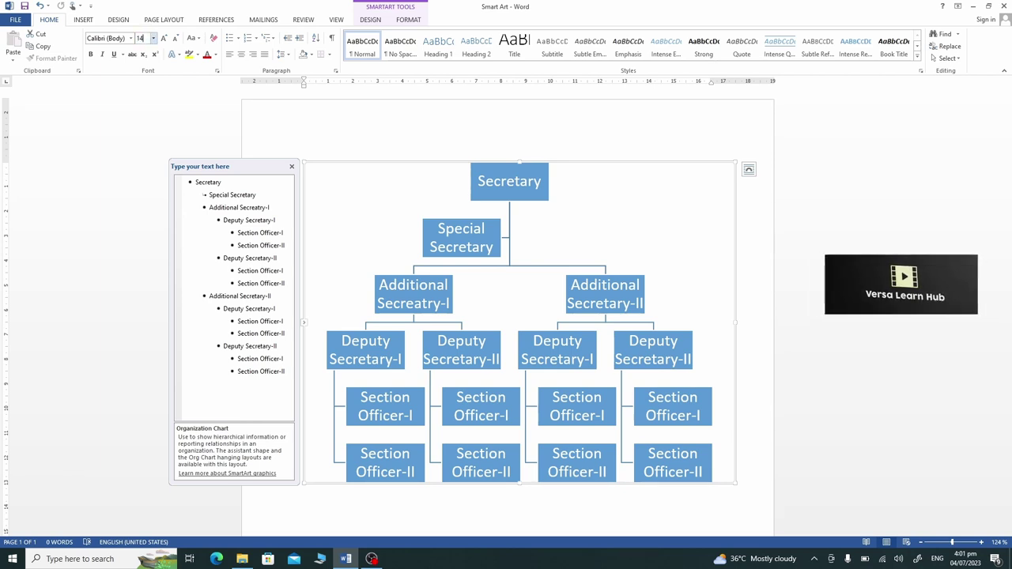
{"action": "key", "text": "Return"}
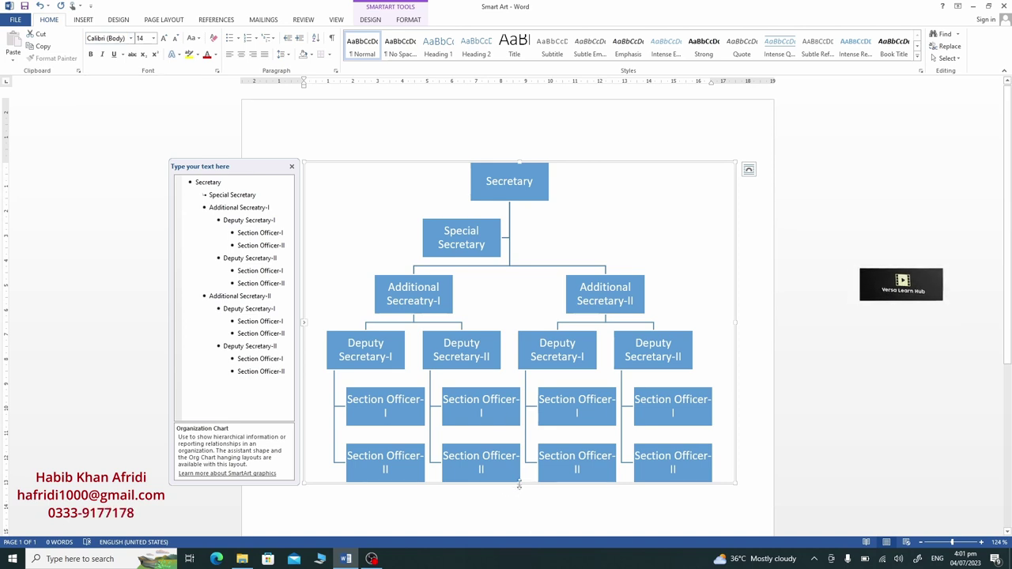
{"action": "left_click_drag", "start_coordinate": [519, 485], "coordinate": [514, 509]}
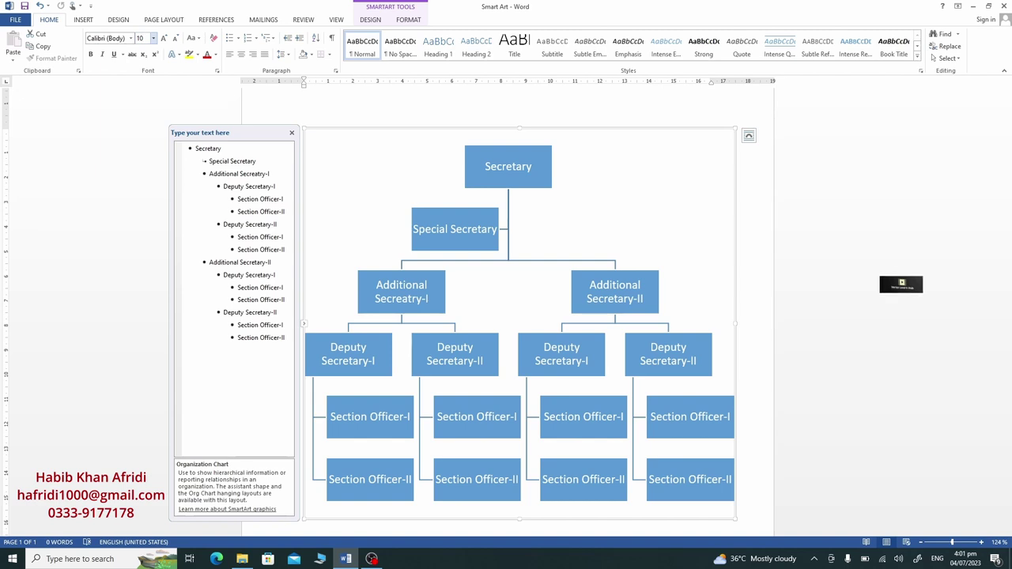
{"action": "key", "text": "Return"}
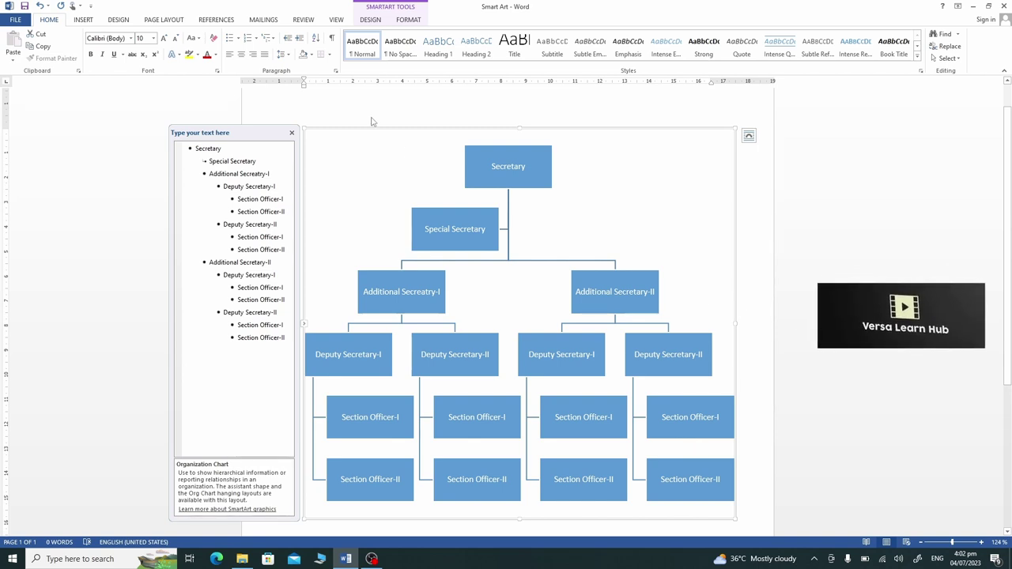
Change the secretariat chart to the Horizontal Multi-Level Hierarchy layout from the Hierarchy category
{"action": "left_click", "coordinate": [374, 20]}
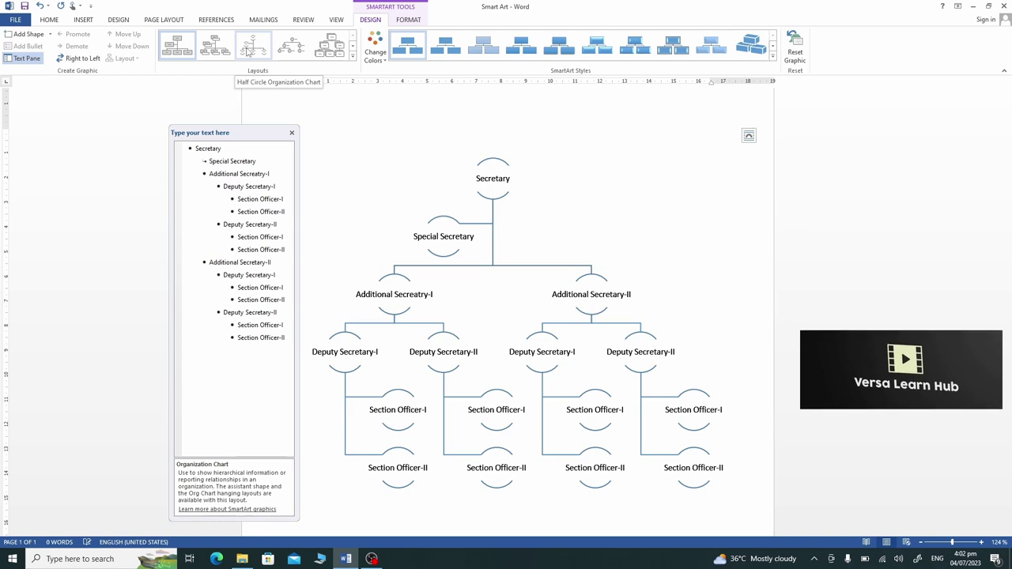
{"action": "left_click", "coordinate": [353, 62]}
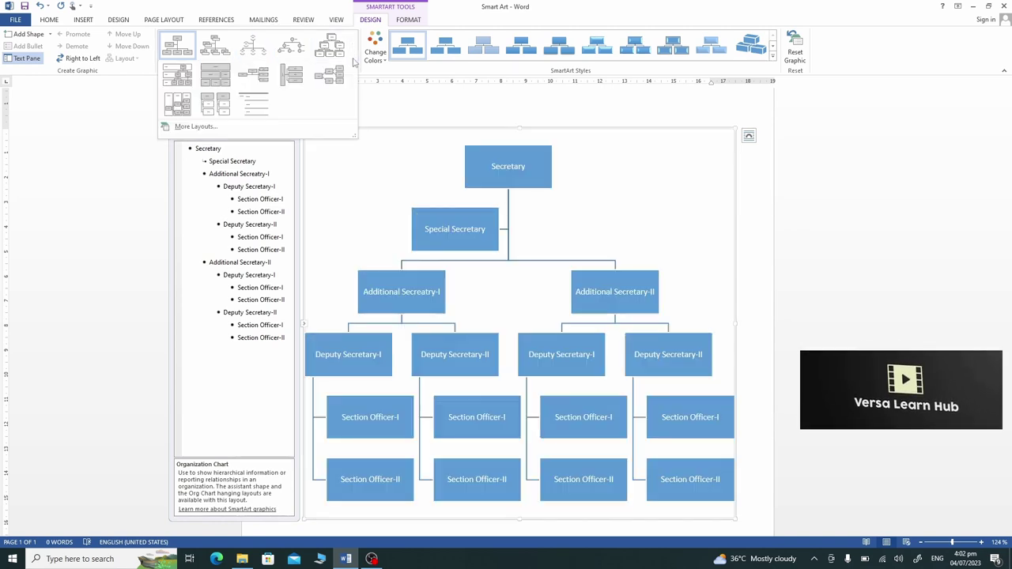
{"action": "left_click", "coordinate": [240, 132]}
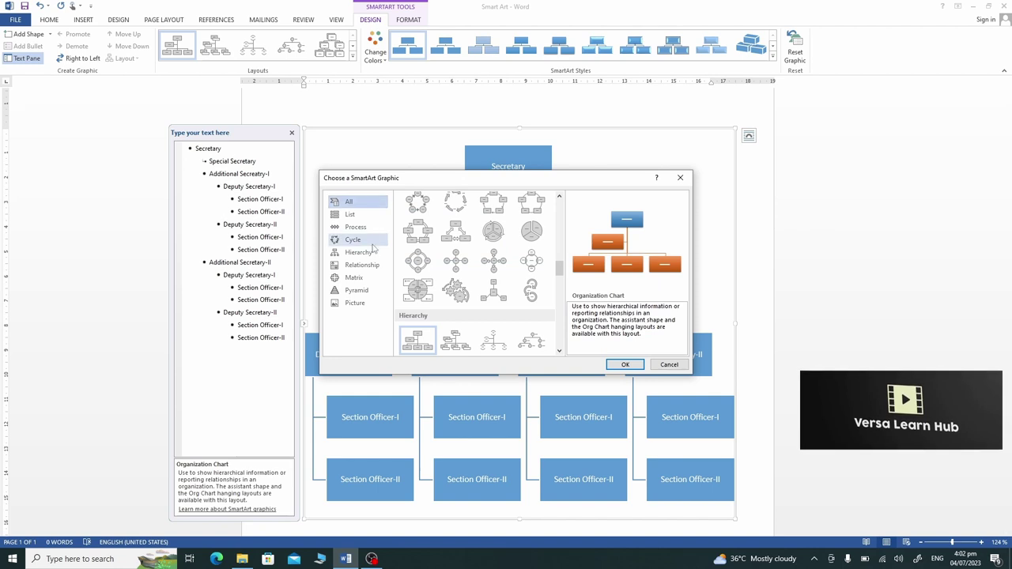
{"action": "left_click", "coordinate": [361, 254]}
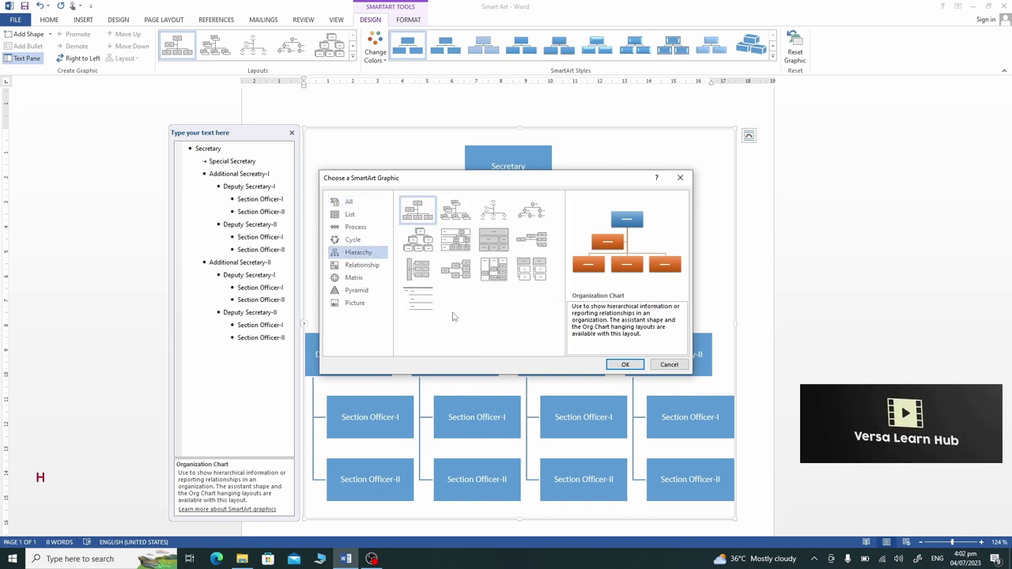
{"action": "double_click", "coordinate": [427, 279]}
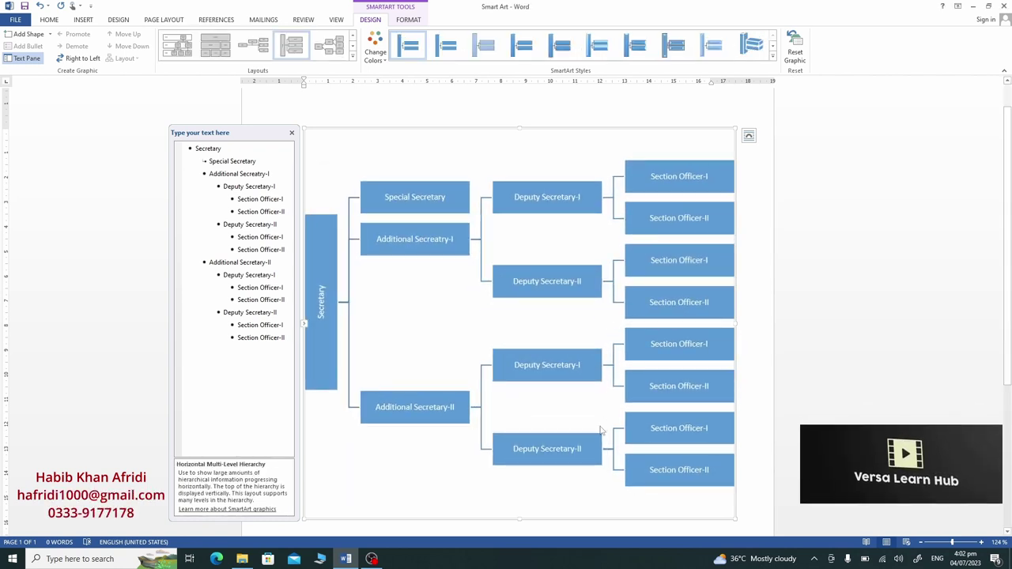
Give the chart the Colorful colour scheme and the 3-D Brick Scene SmartArt style
{"action": "left_click", "coordinate": [380, 65]}
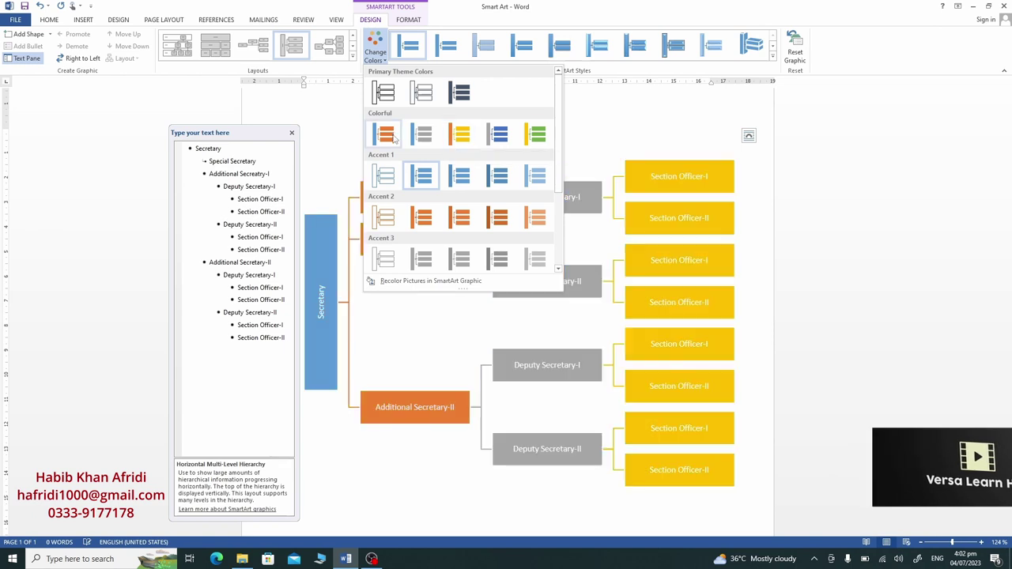
{"action": "left_click", "coordinate": [537, 149]}
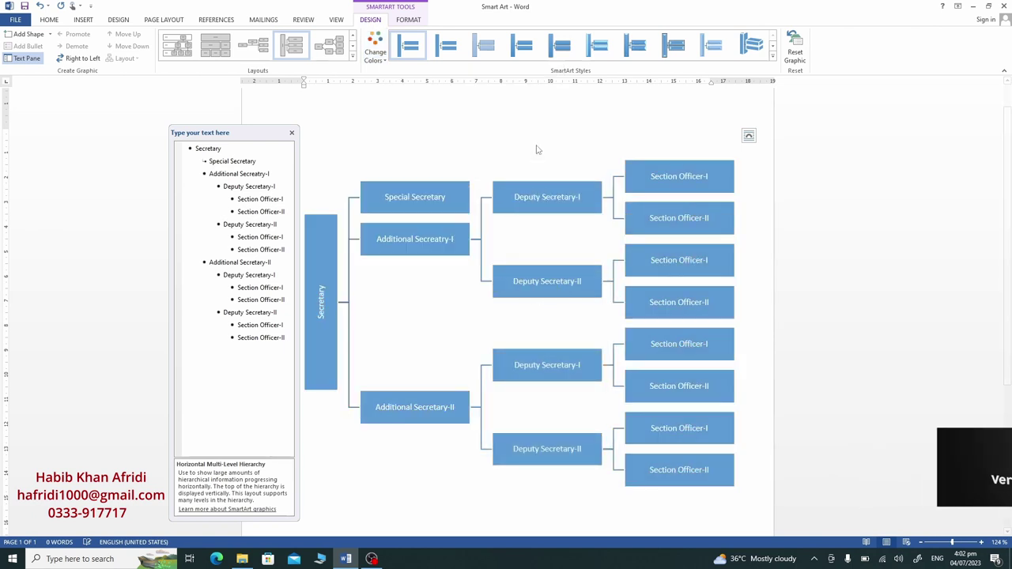
{"action": "left_click", "coordinate": [772, 59]}
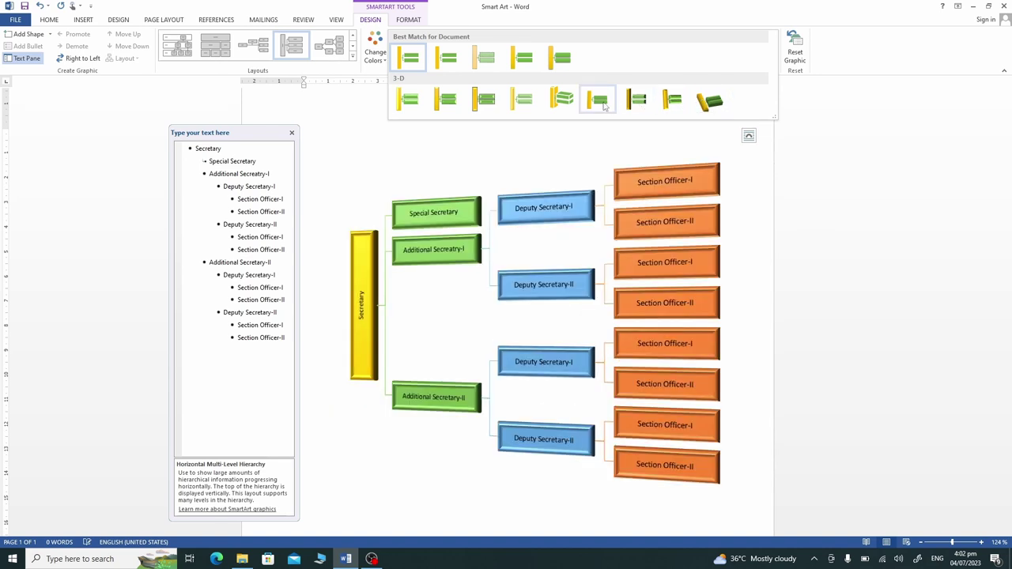
{"action": "left_click", "coordinate": [563, 99]}
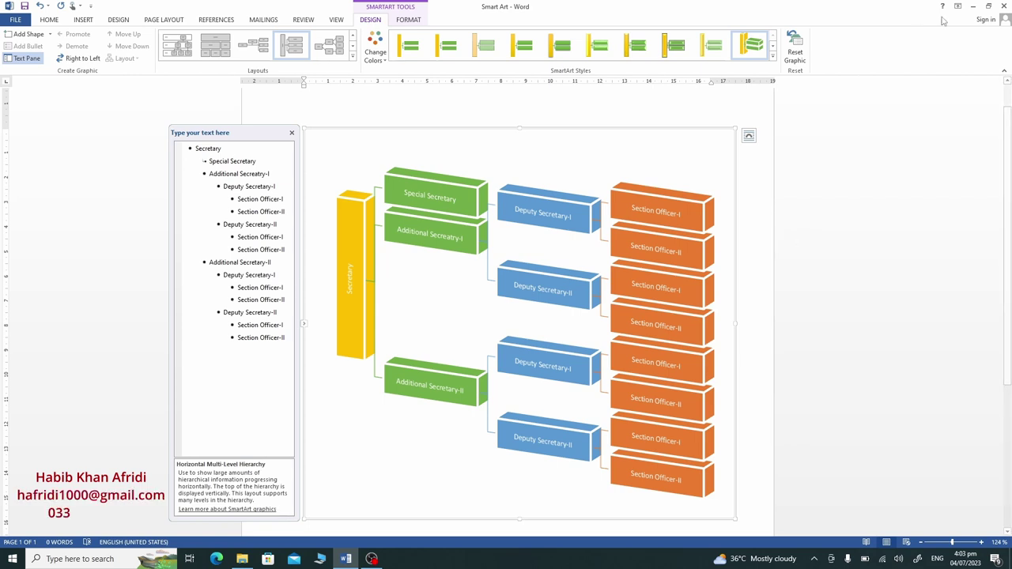
Reset the chart graphic to plain flat blue boxes and expand the Layouts gallery
{"action": "left_click", "coordinate": [802, 60]}
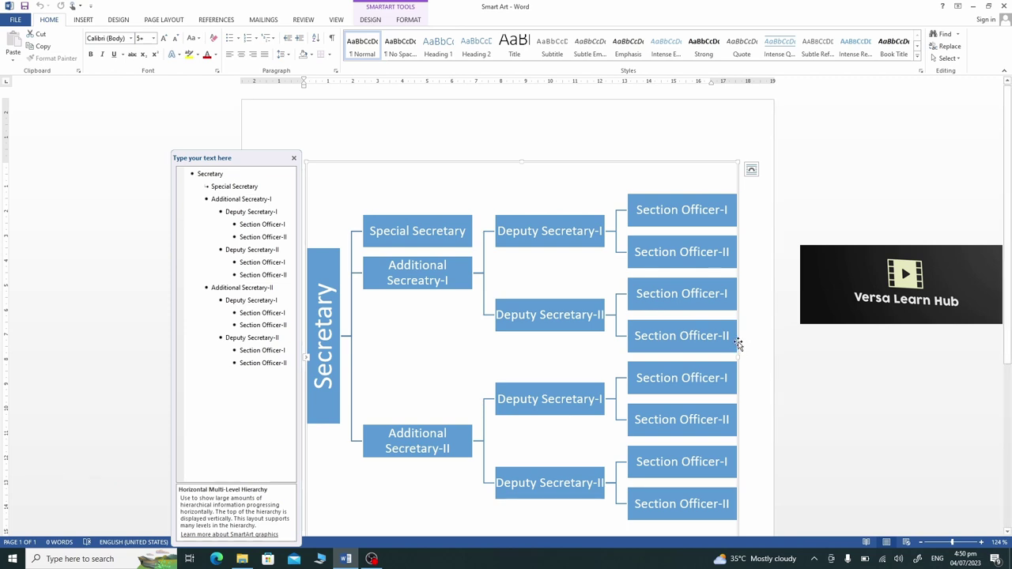
{"action": "left_click", "coordinate": [370, 20]}
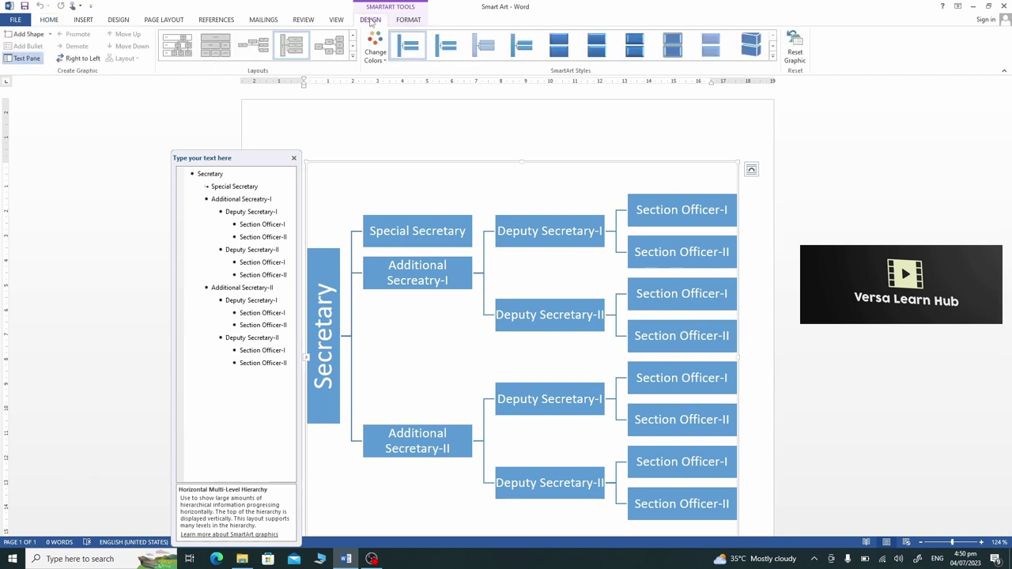
{"action": "left_click", "coordinate": [352, 59]}
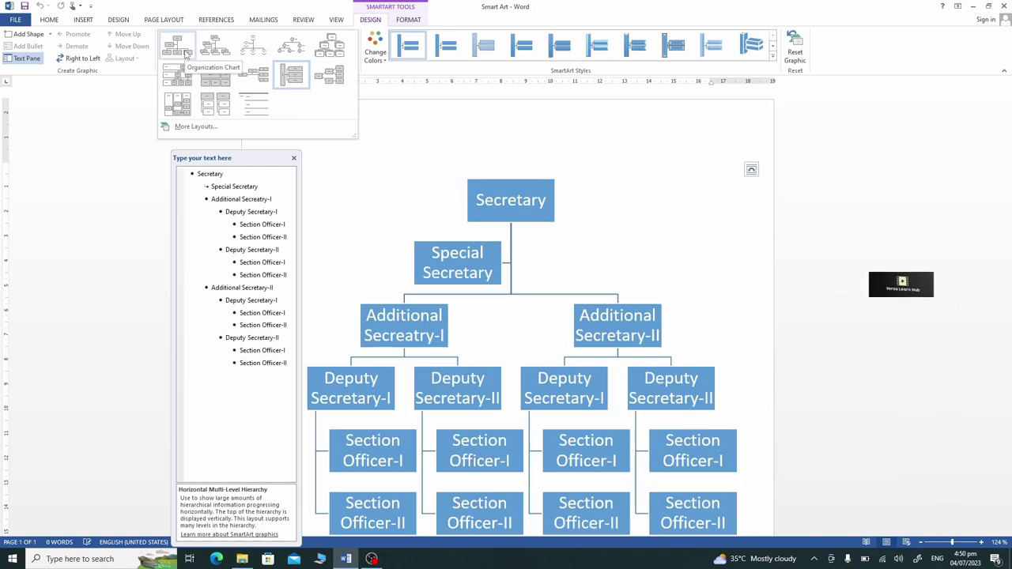
Switch the chart to the top-down Organization Chart layout and zoom out to 96%
{"action": "key", "text": "Escape"}
{"action": "left_click", "coordinate": [186, 53]}
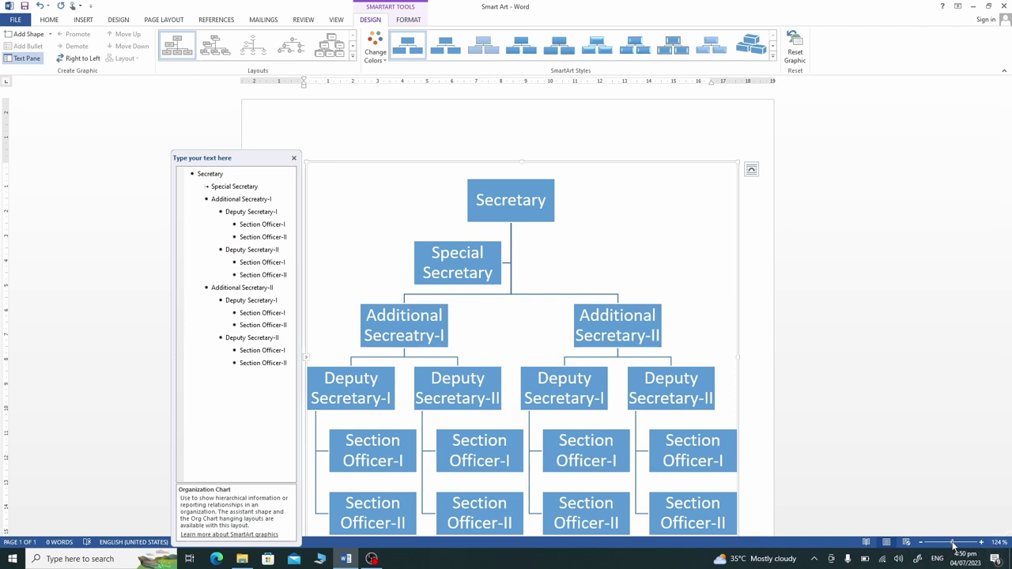
{"action": "left_click_drag", "start_coordinate": [953, 545], "coordinate": [951, 546]}
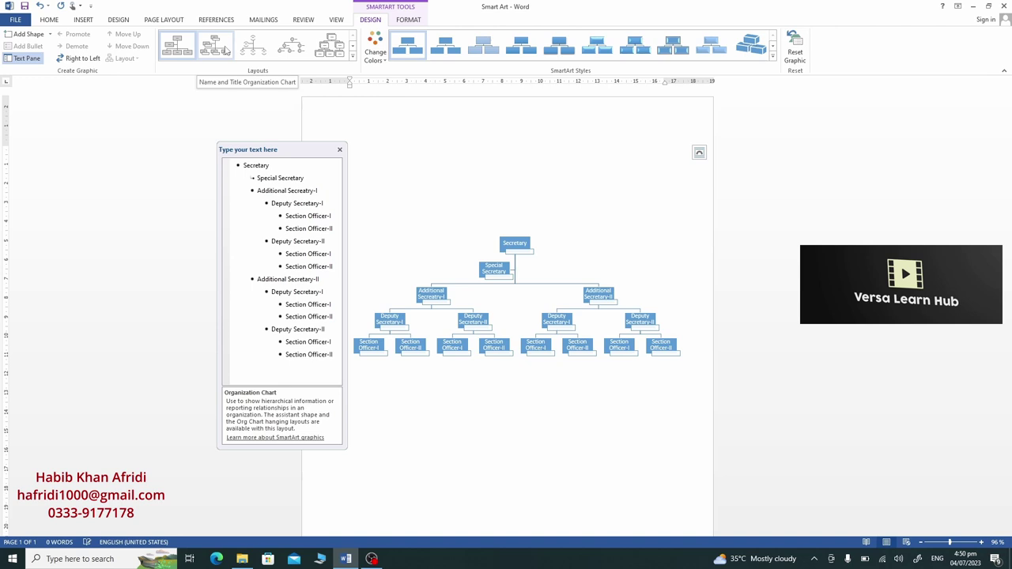
Apply the Name and Title Organization Chart layout and enter the officer's name under Secretary
{"action": "left_click", "coordinate": [215, 45]}
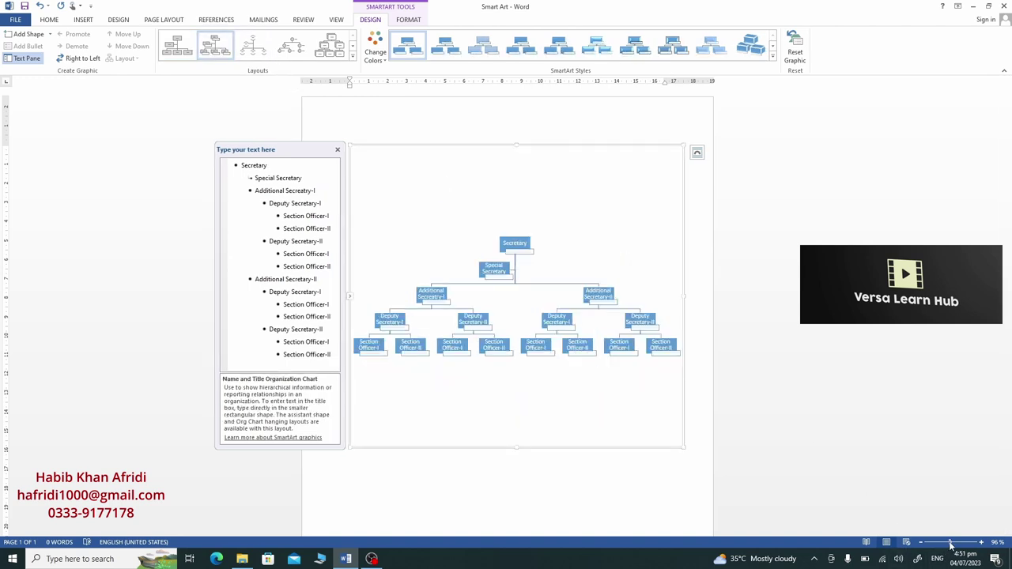
{"action": "left_click_drag", "start_coordinate": [951, 544], "coordinate": [955, 543]}
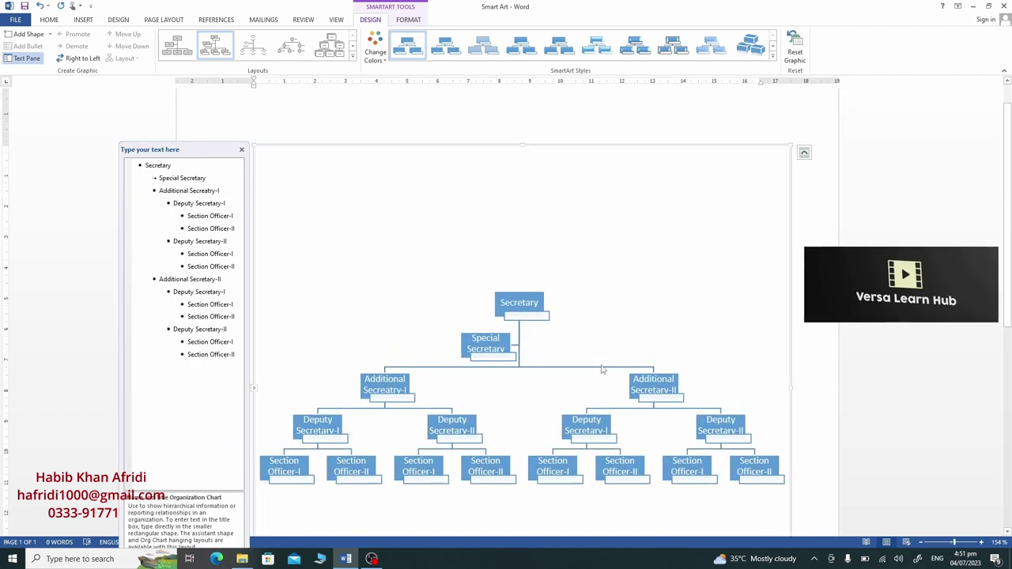
{"action": "left_click", "coordinate": [530, 318]}
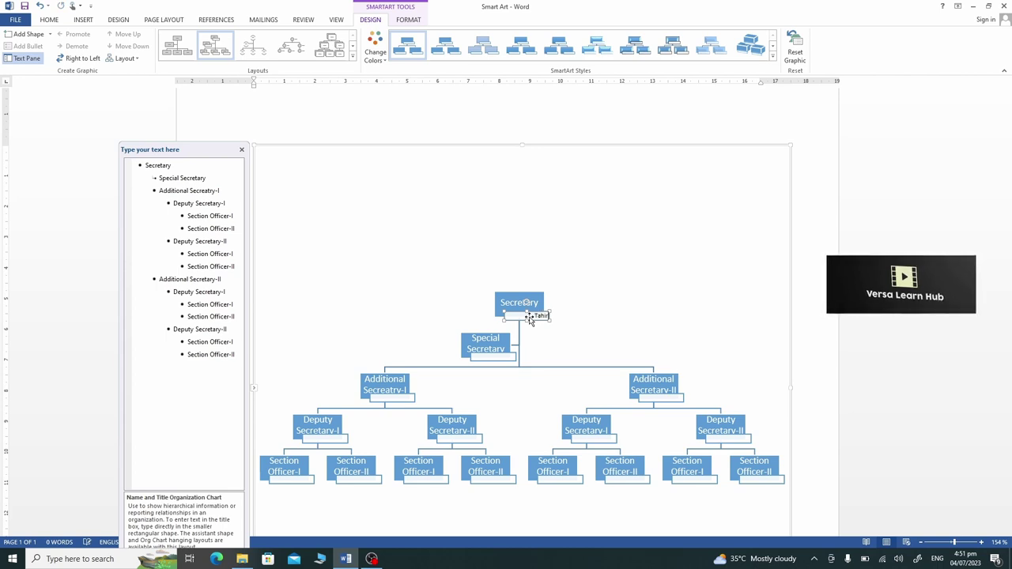
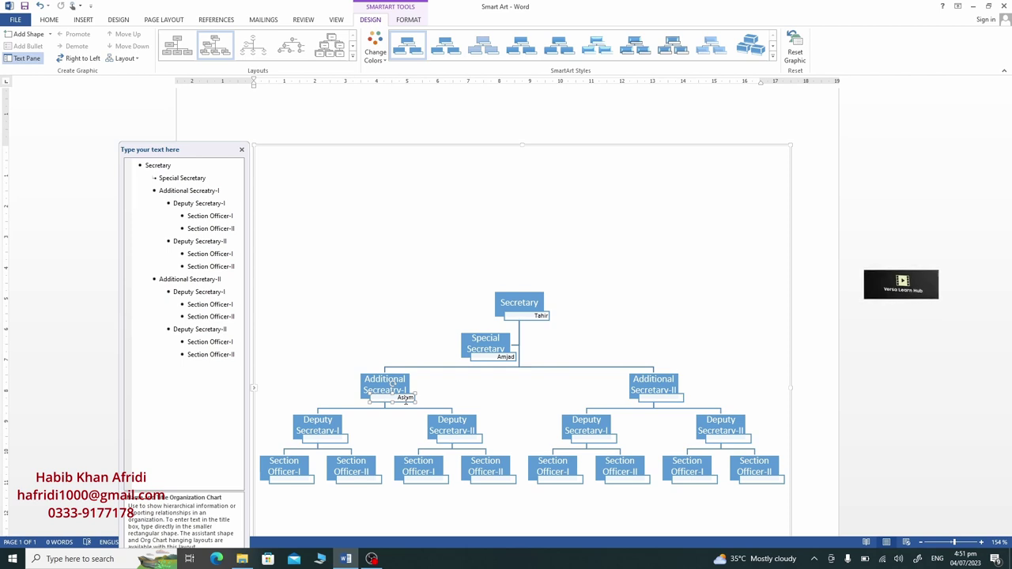
{"action": "left_click", "coordinate": [360, 146]}
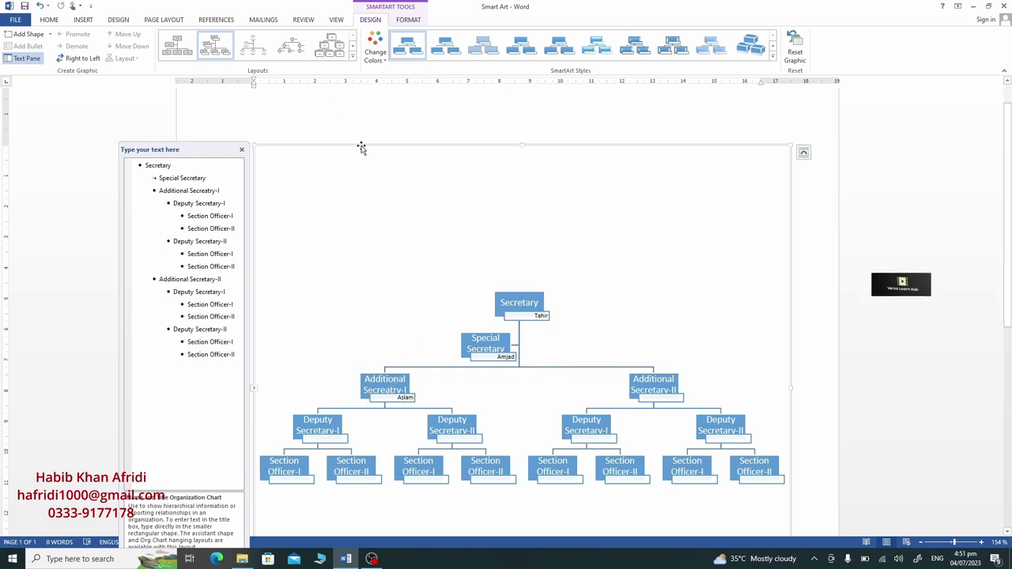
Try the Half Circle Organization Chart layout and zoom out to fit the chart
{"action": "left_click", "coordinate": [353, 56]}
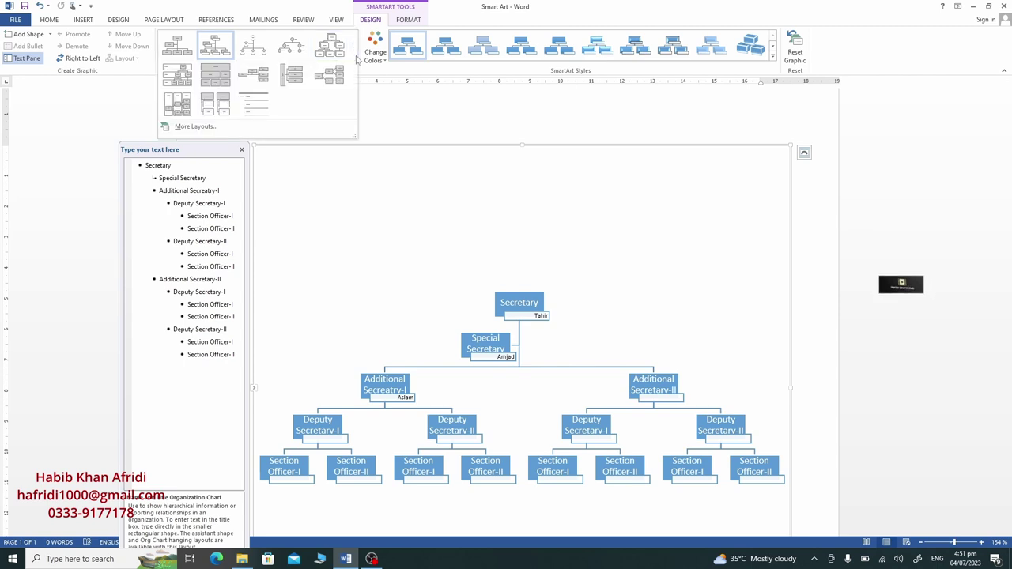
{"action": "left_click", "coordinate": [252, 49]}
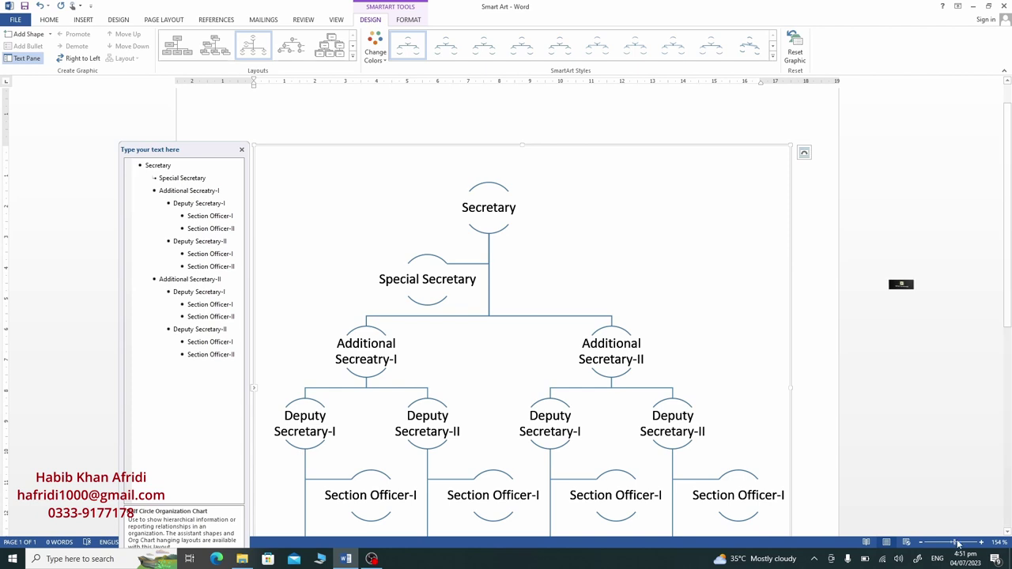
{"action": "left_click_drag", "start_coordinate": [954, 546], "coordinate": [951, 546]}
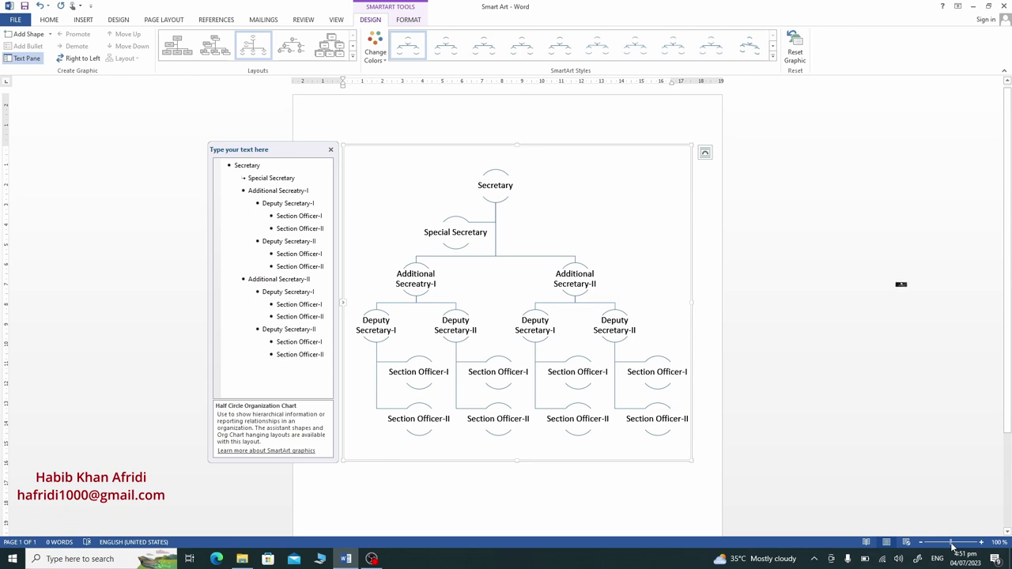
Switch to Circle Picture Hierarchy and start adding a picture to Secretary's circle
{"action": "left_click", "coordinate": [352, 57]}
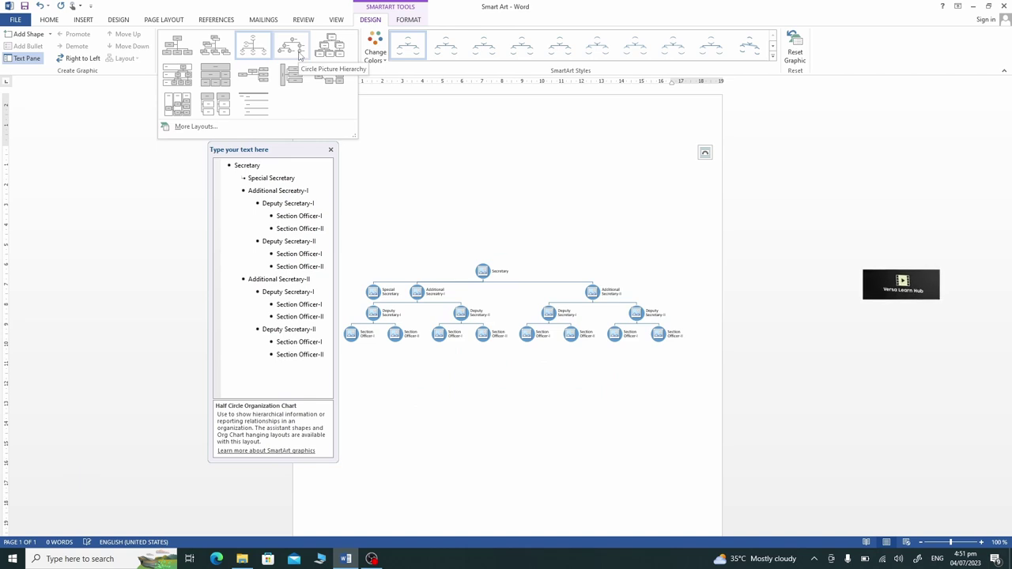
{"action": "left_click", "coordinate": [299, 52]}
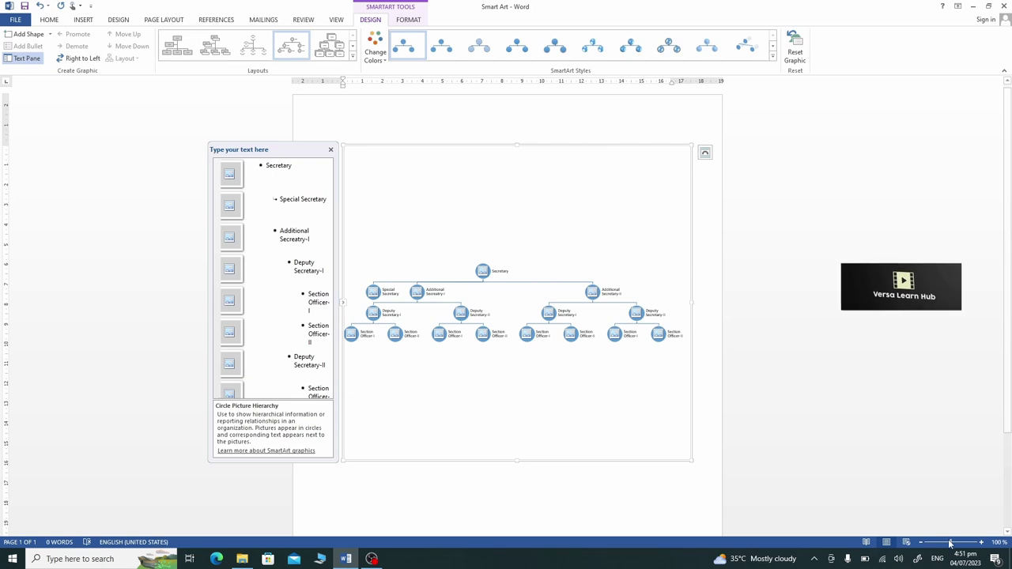
{"action": "left_click_drag", "start_coordinate": [953, 544], "coordinate": [956, 543]}
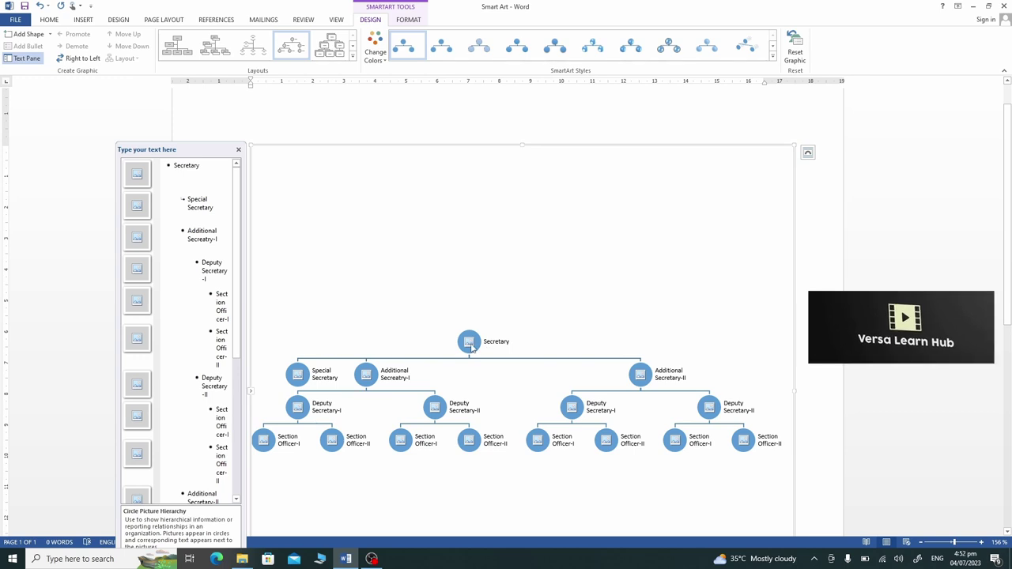
{"action": "left_click", "coordinate": [471, 345]}
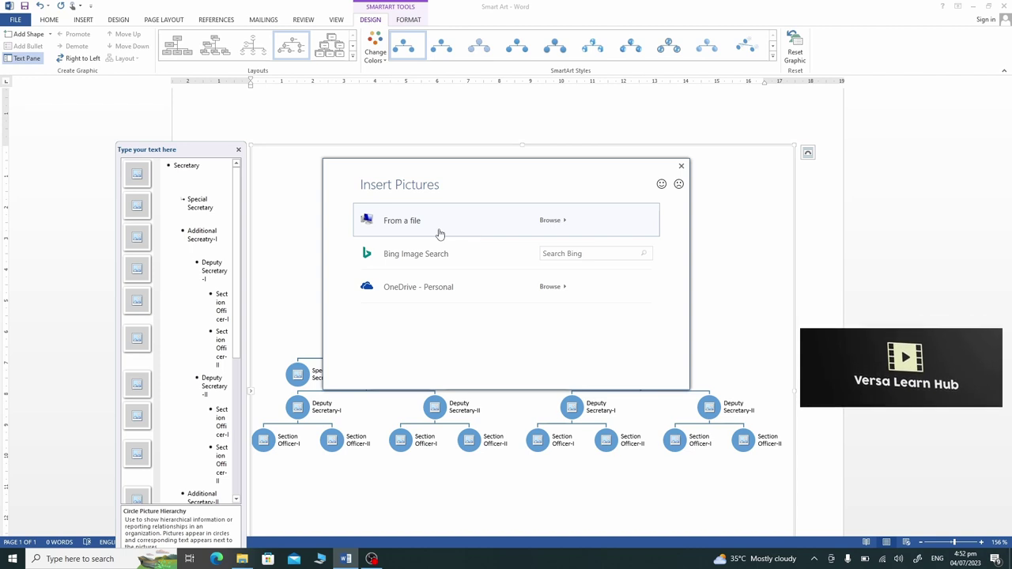
Insert the AC-lettered image file from the Desktop into Secretary's picture circle
{"action": "left_click", "coordinate": [440, 234]}
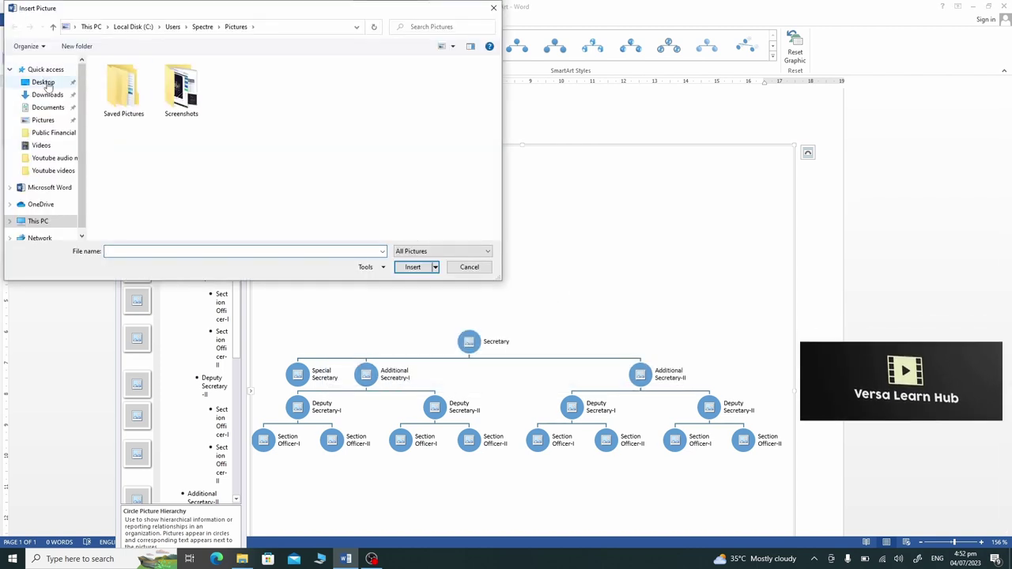
{"action": "left_click", "coordinate": [44, 83]}
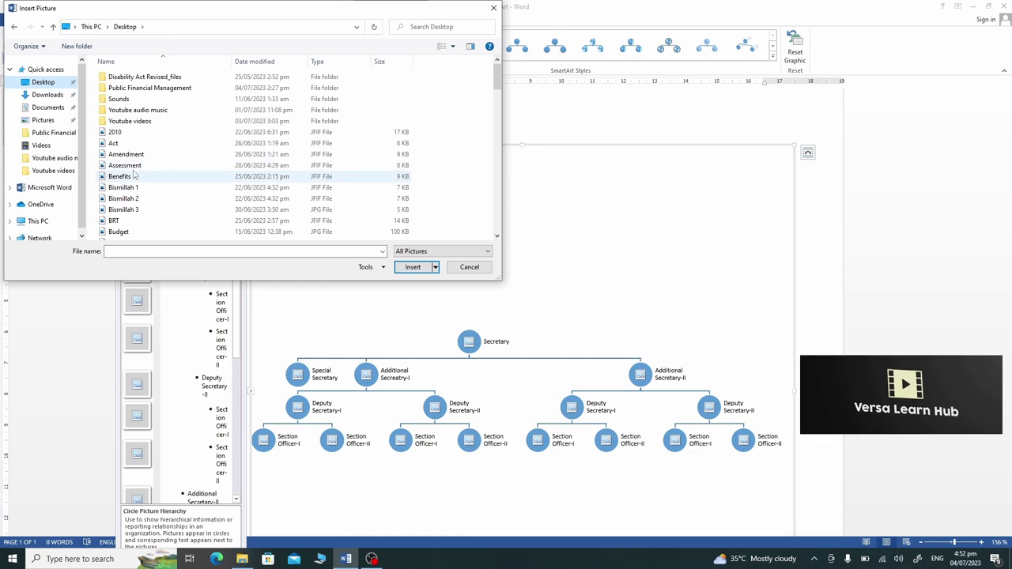
{"action": "double_click", "coordinate": [121, 144]}
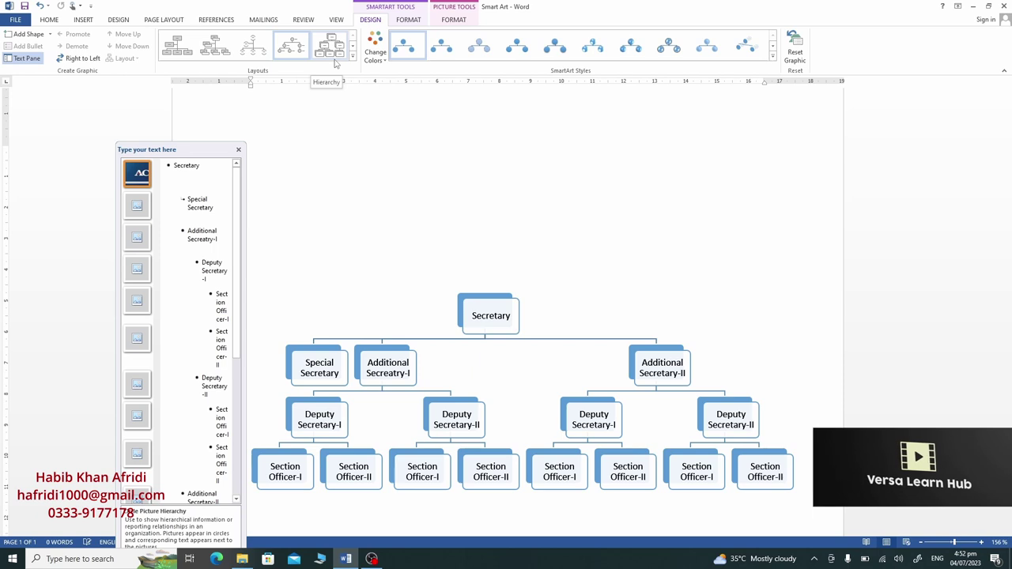
Try the Hierarchy and Table Hierarchy layouts, then apply Horizontal Organization Chart
{"action": "left_click", "coordinate": [342, 60]}
{"action": "left_click", "coordinate": [352, 56]}
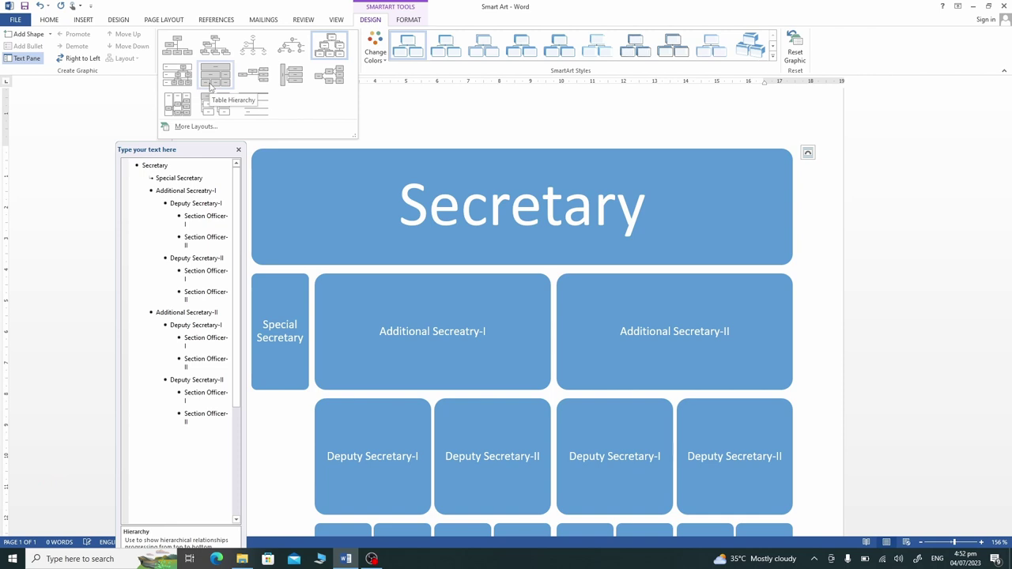
{"action": "left_click", "coordinate": [210, 85]}
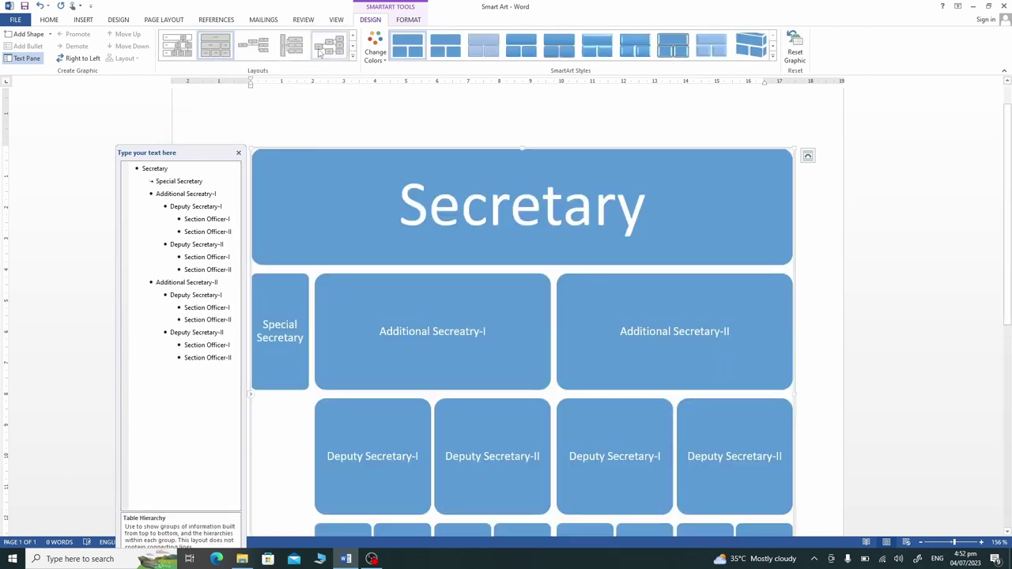
{"action": "left_click", "coordinate": [354, 57]}
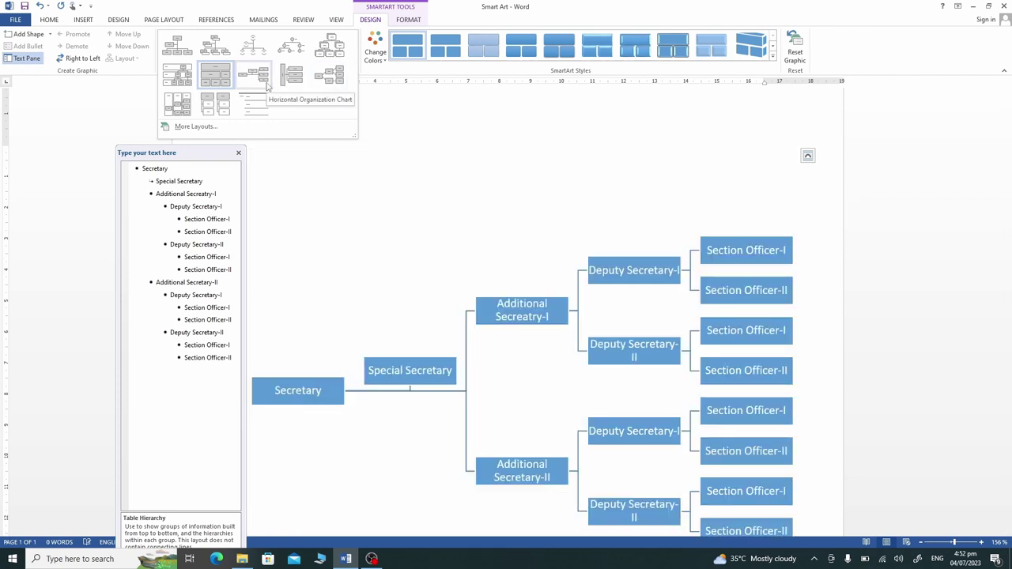
{"action": "left_click", "coordinate": [267, 87]}
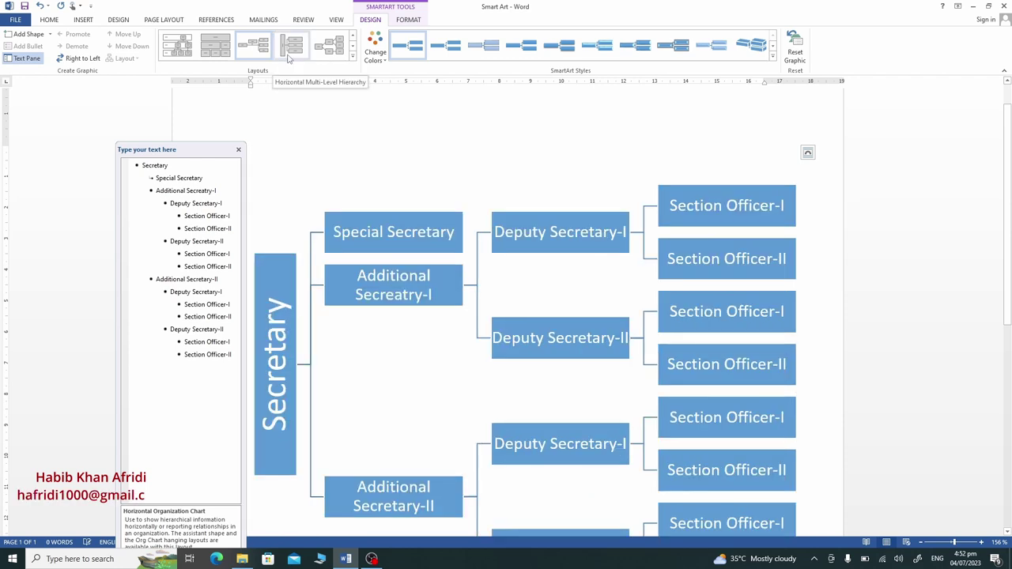
Apply Horizontal Multi-Level Hierarchy and make the Special and Additional Secretary boxes narrower and taller
{"action": "left_click", "coordinate": [289, 58]}
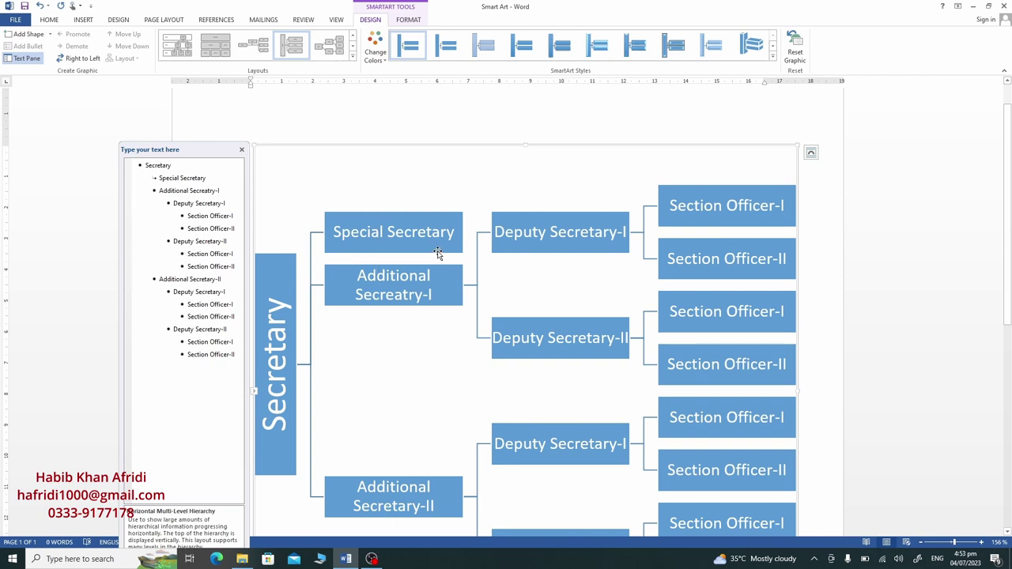
{"action": "left_click", "coordinate": [439, 253]}
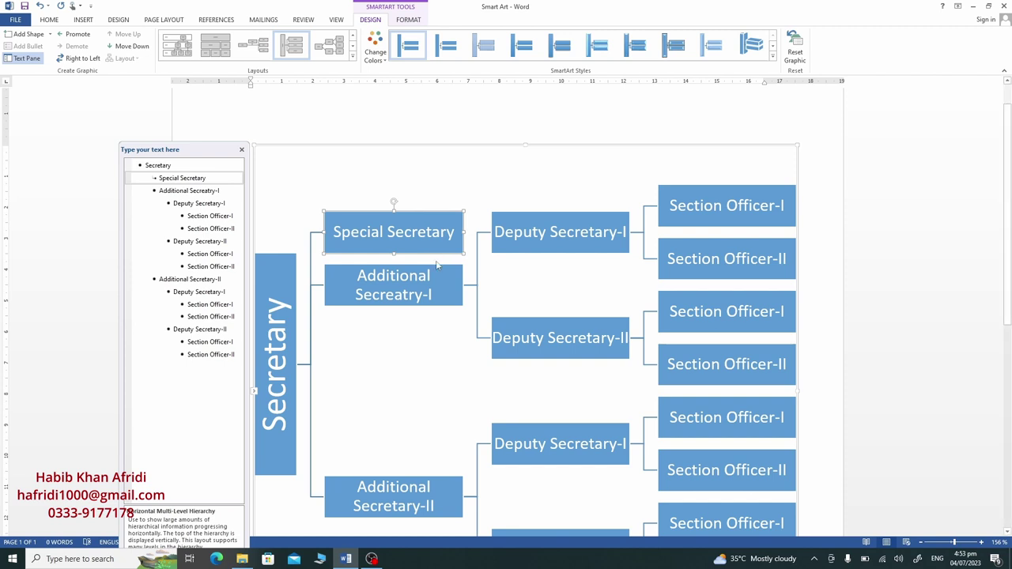
{"action": "left_click", "coordinate": [436, 267], "text": "ctrl"}
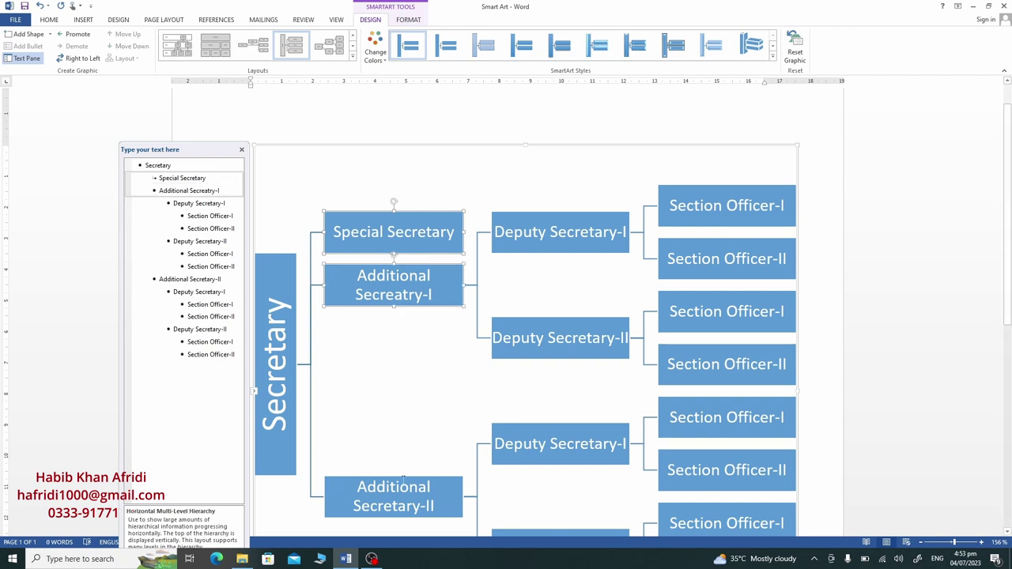
{"action": "left_click", "coordinate": [401, 478], "text": "ctrl"}
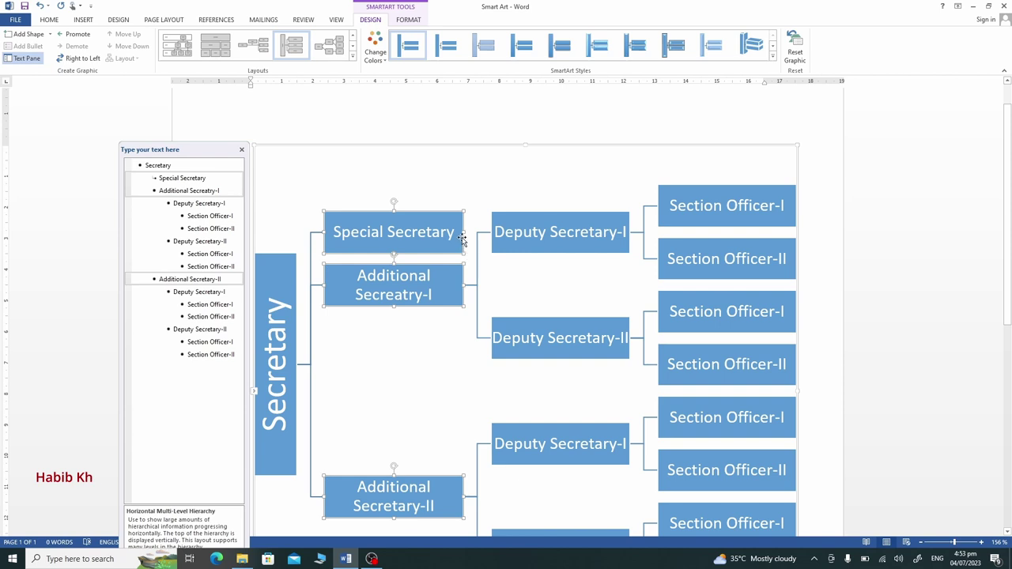
{"action": "left_click_drag", "start_coordinate": [461, 233], "coordinate": [429, 234]}
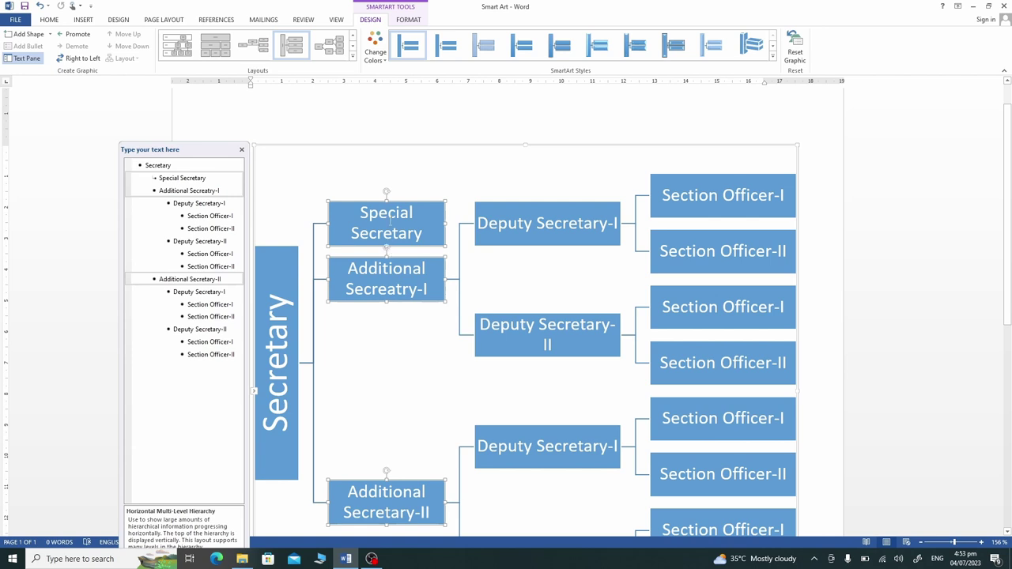
{"action": "left_click_drag", "start_coordinate": [386, 200], "coordinate": [386, 193]}
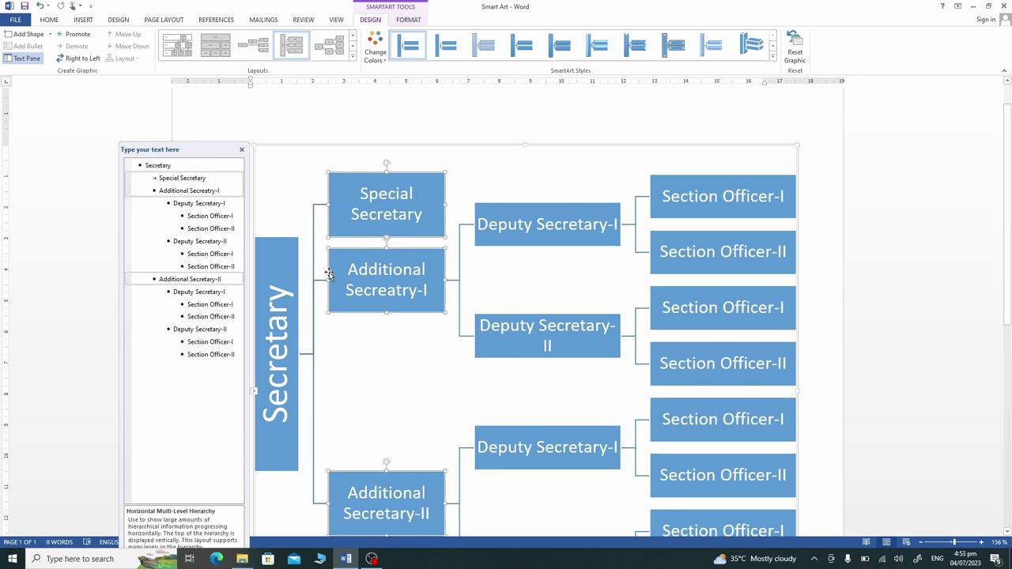
Try font size 20, Algerian and Italic on the box text, then undo these changes
{"action": "left_click", "coordinate": [49, 20]}
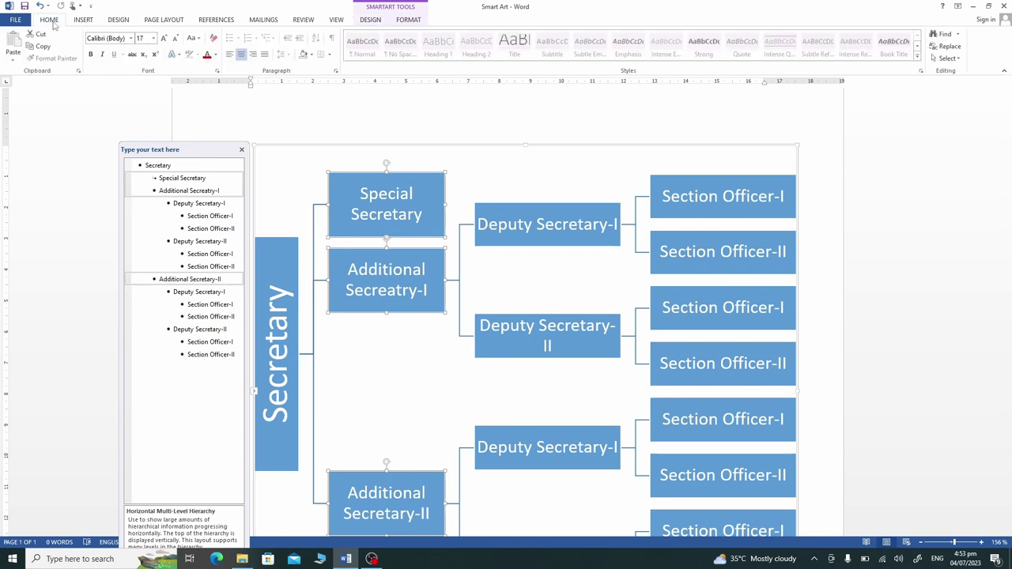
{"action": "left_click", "coordinate": [143, 39]}
{"action": "type", "text": "20"}
{"action": "key", "text": "Return"}
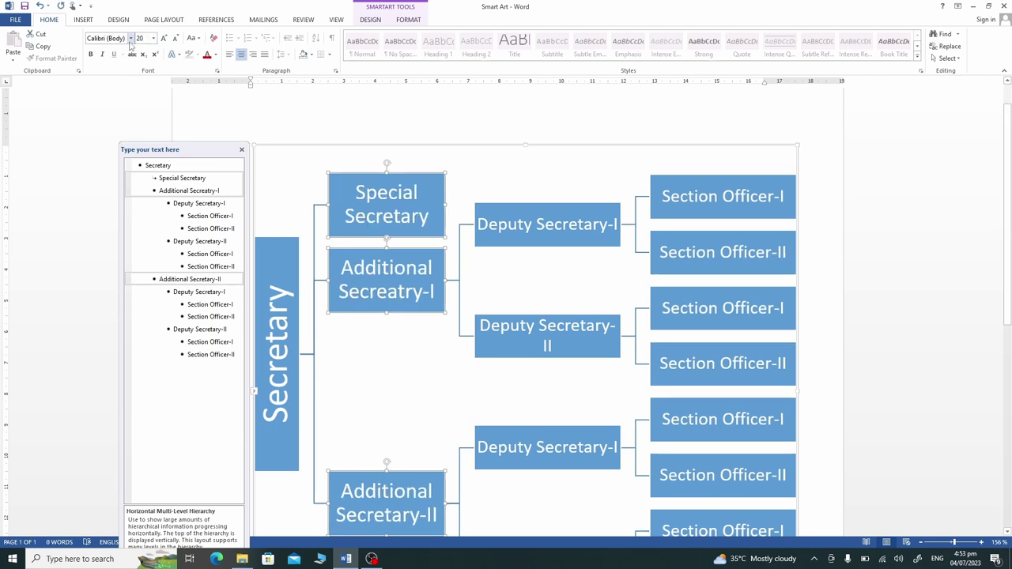
{"action": "left_click", "coordinate": [130, 40]}
{"action": "left_click", "coordinate": [115, 146]}
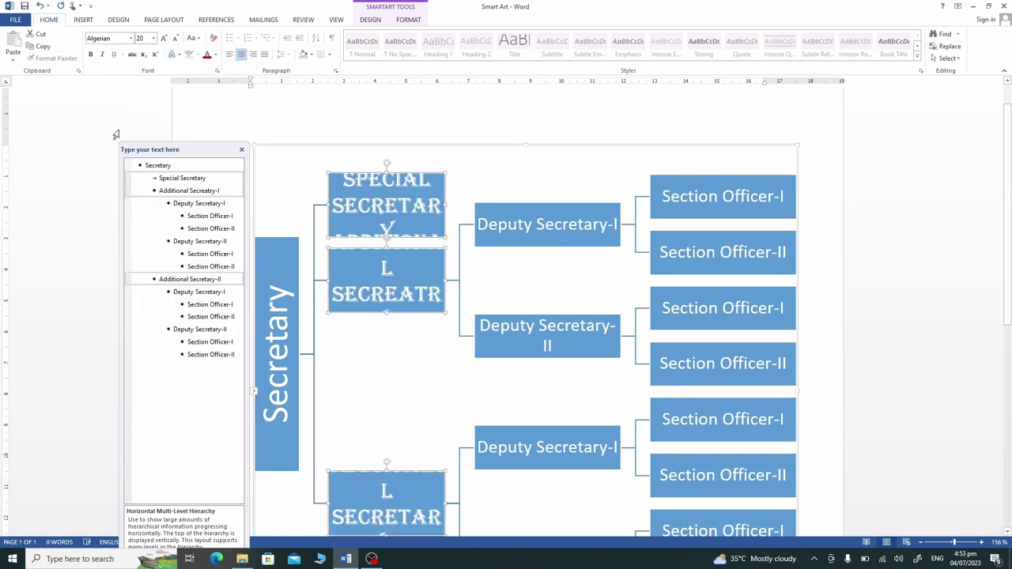
{"action": "left_click", "coordinate": [90, 54]}
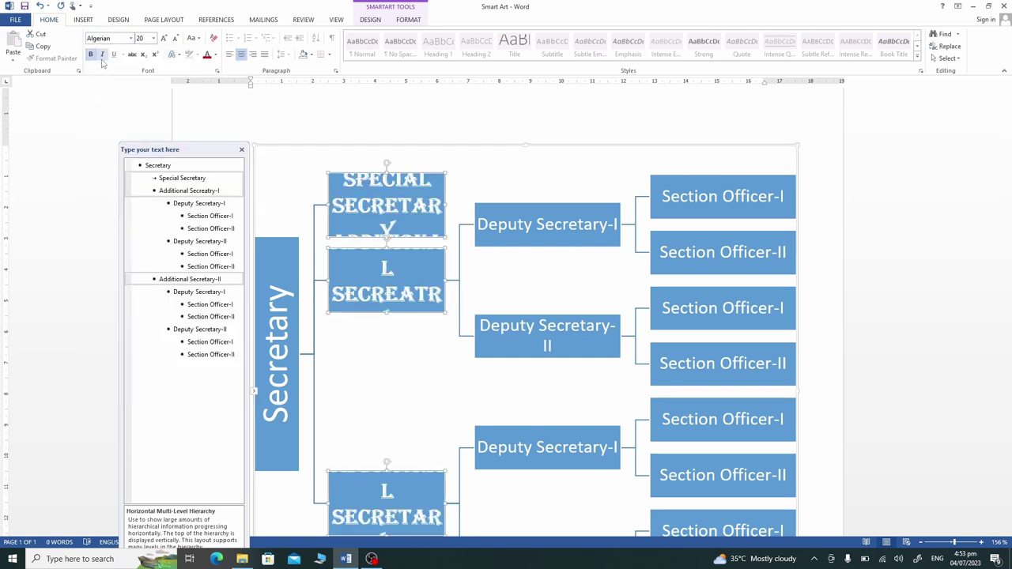
{"action": "left_click", "coordinate": [102, 55]}
{"action": "key", "text": "ctrl+z"}
{"action": "key", "text": "ctrl+z"}
{"action": "key", "text": "ctrl+z"}
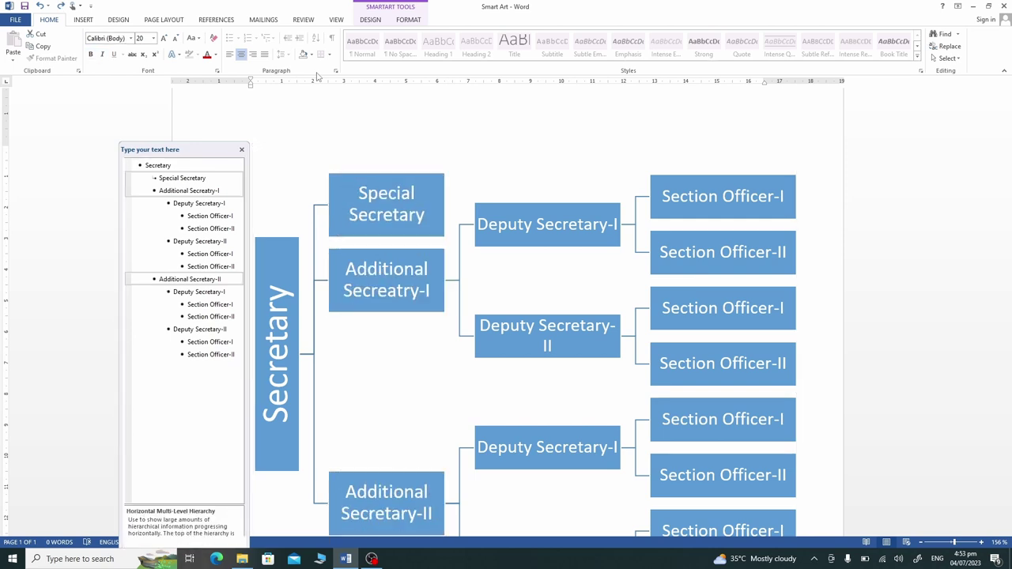
{"action": "key", "text": "ctrl+z"}
{"action": "key", "text": "ctrl+z"}
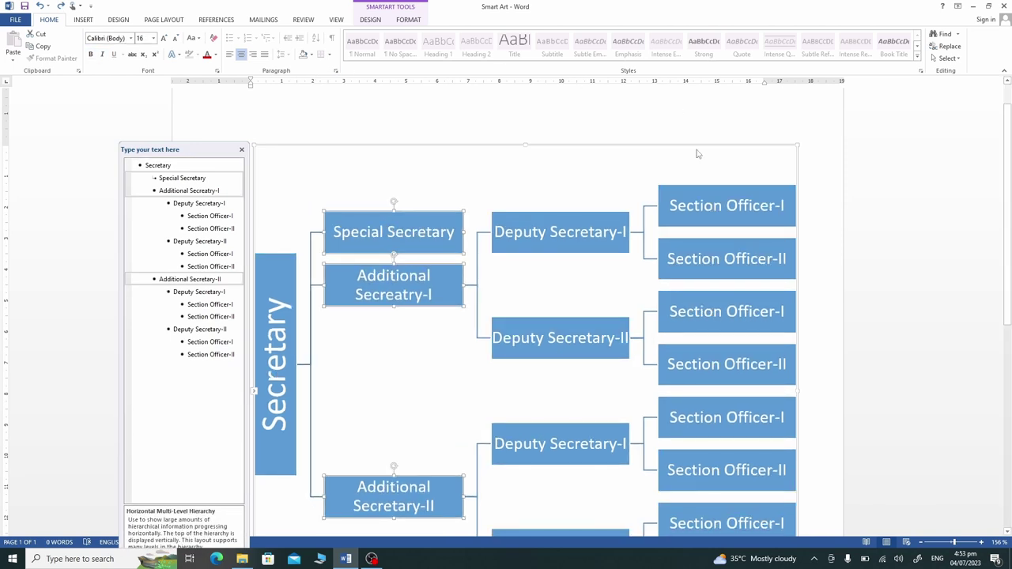
Select all four Deputy Secretary boxes together for shape formatting
{"action": "scroll", "coordinate": [652, 302], "scroll_direction": "down", "scroll_amount": 2}
{"action": "scroll", "coordinate": [652, 302], "scroll_direction": "down", "scroll_amount": 1}
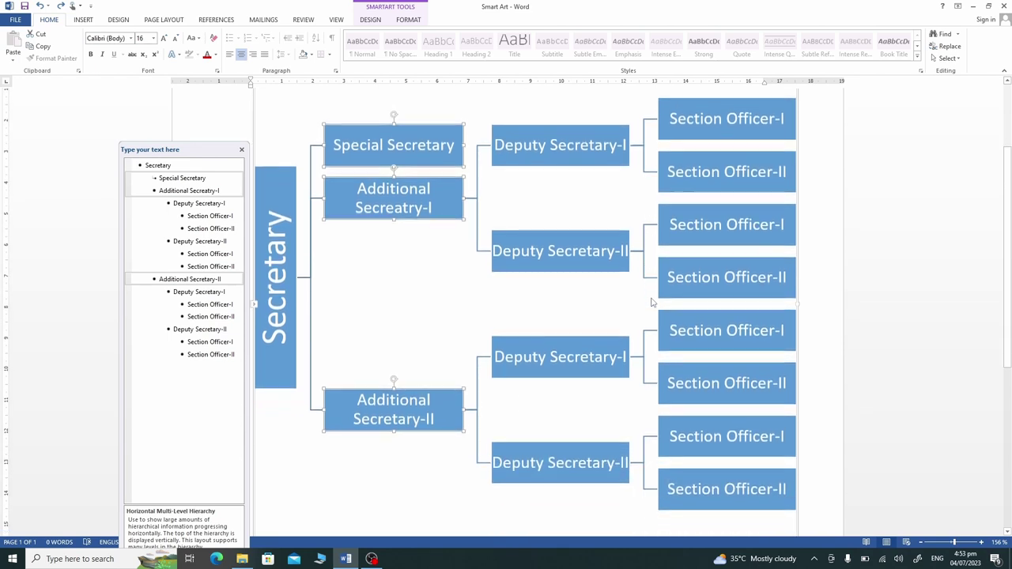
{"action": "left_click", "coordinate": [585, 163]}
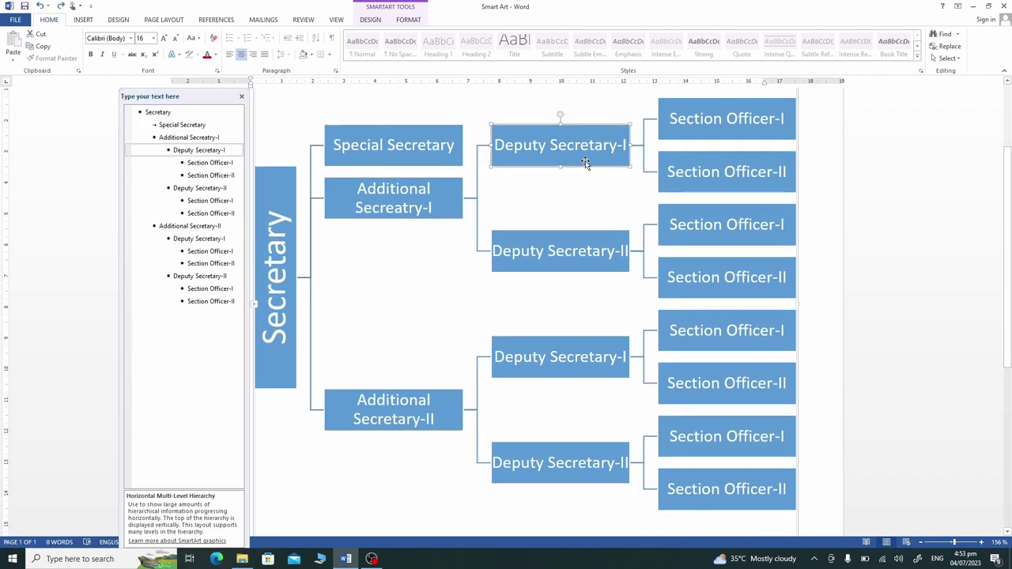
{"action": "left_click", "coordinate": [581, 237], "text": "ctrl"}
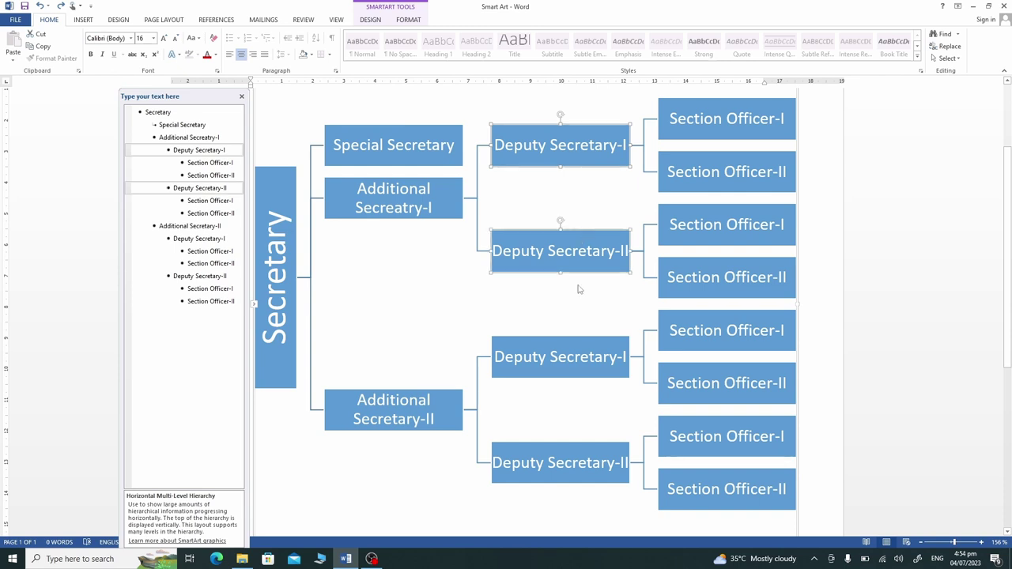
{"action": "left_click", "coordinate": [580, 340], "text": "ctrl"}
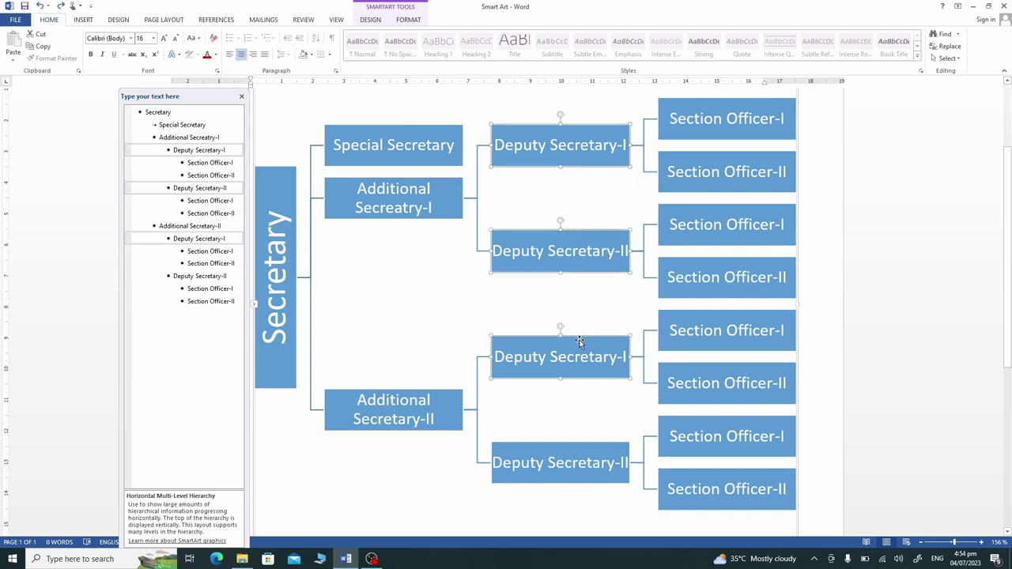
{"action": "left_click", "coordinate": [567, 449], "text": "ctrl"}
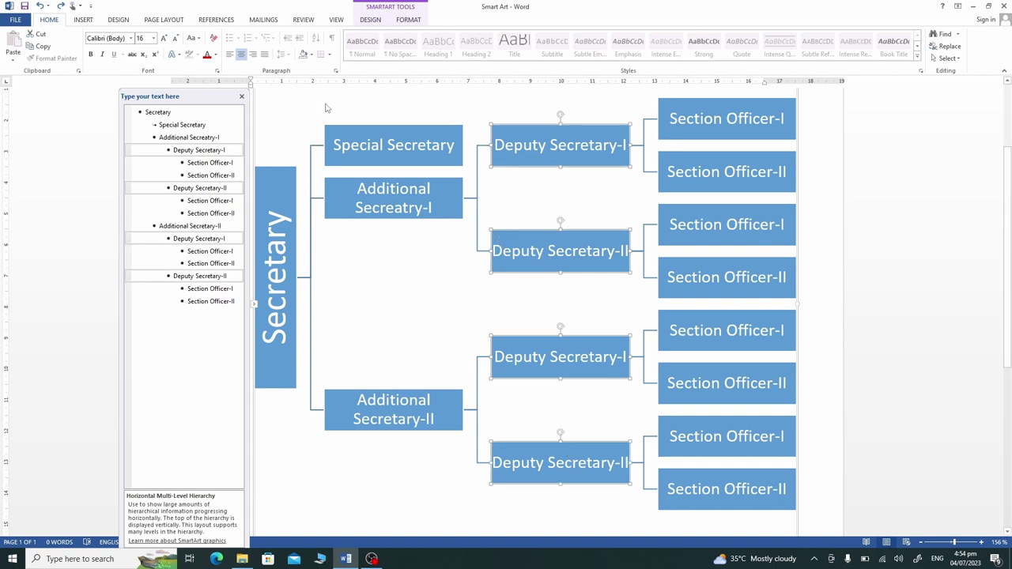
{"action": "left_click", "coordinate": [401, 22]}
Fill the four Deputy Secretary boxes orange with Blue, Accent 5, Darker 50% text
{"action": "left_click", "coordinate": [346, 35]}
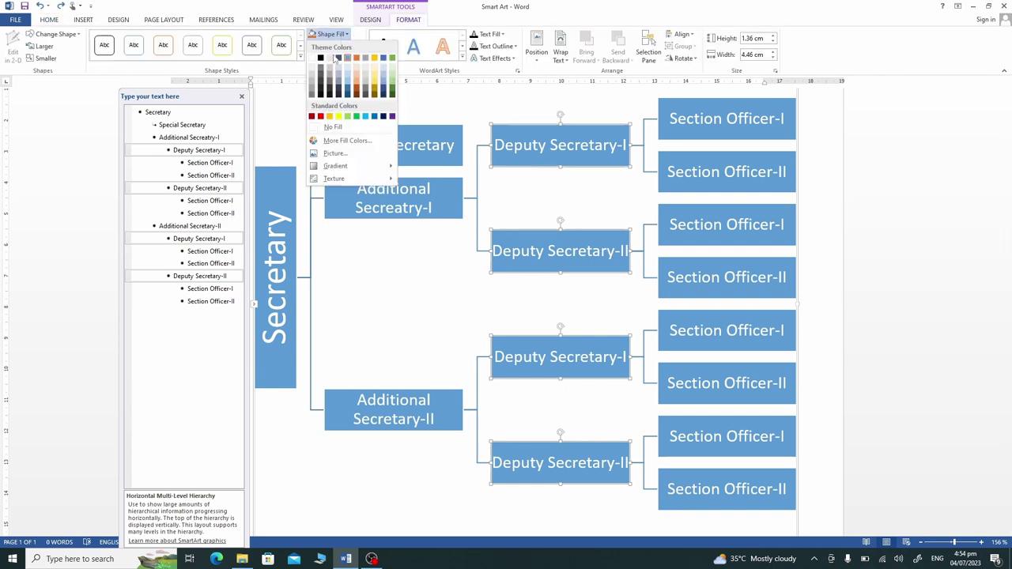
{"action": "left_click", "coordinate": [357, 88]}
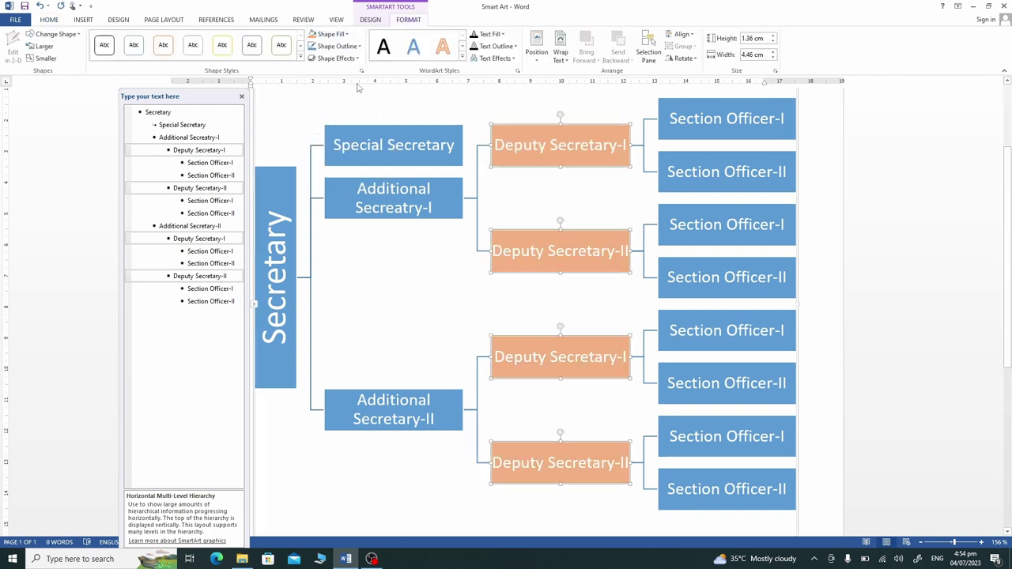
{"action": "left_click", "coordinate": [54, 21]}
{"action": "left_click", "coordinate": [215, 56]}
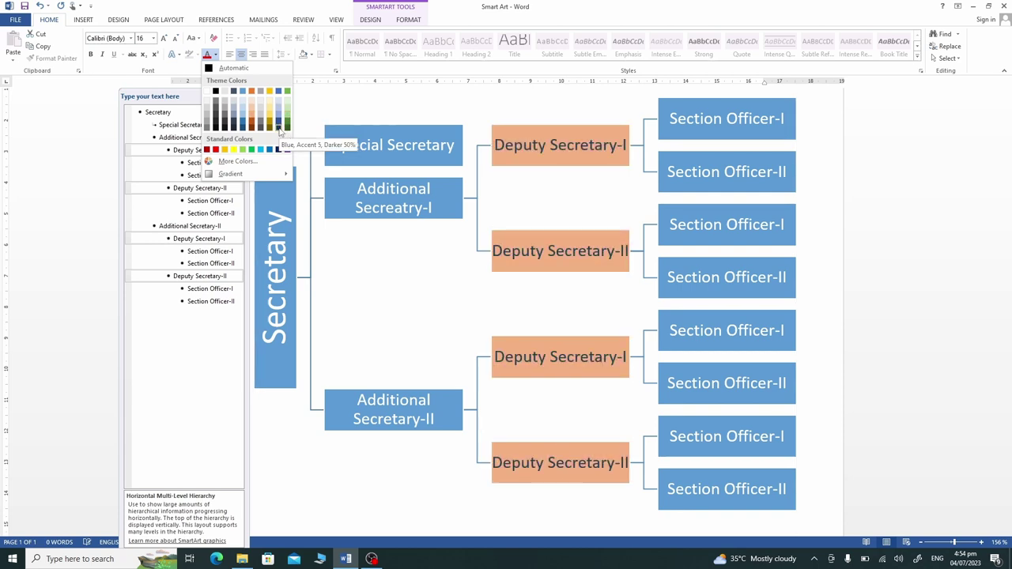
{"action": "left_click", "coordinate": [278, 130]}
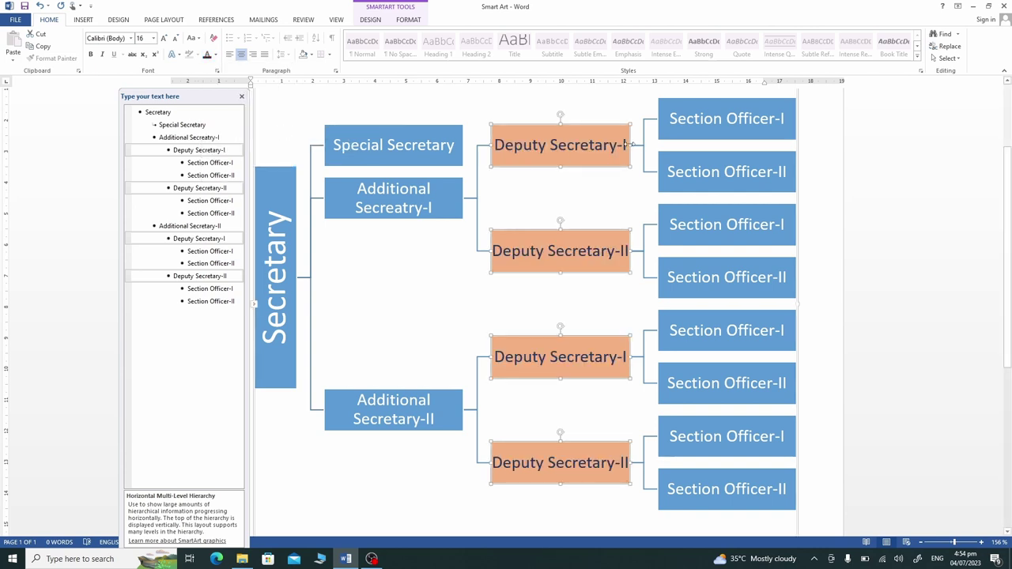
Narrow the Deputy Secretary boxes so titles wrap onto two lines, and view at 100% zoom
{"action": "left_click_drag", "start_coordinate": [631, 144], "coordinate": [613, 149]}
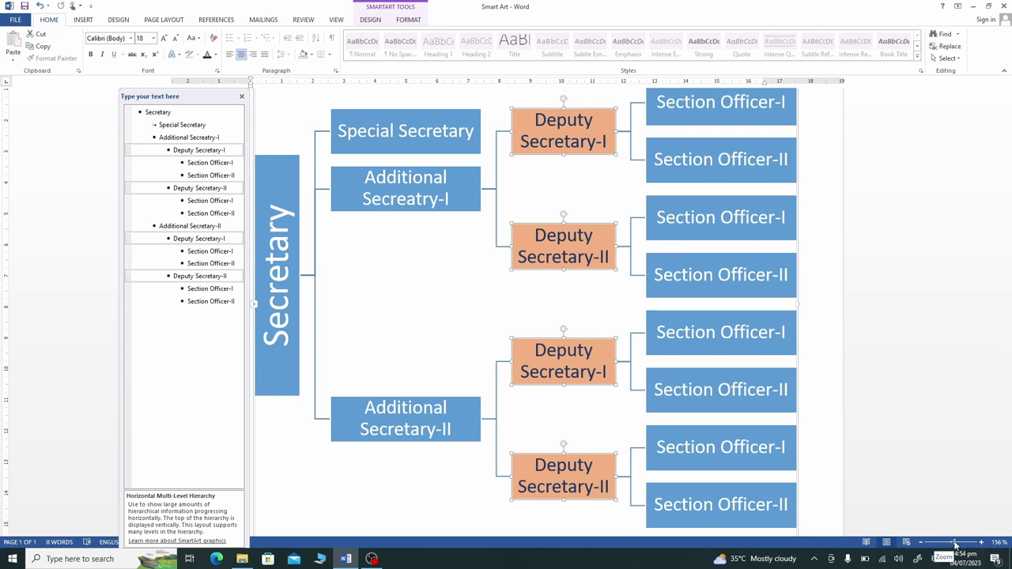
{"action": "left_click_drag", "start_coordinate": [956, 546], "coordinate": [951, 544]}
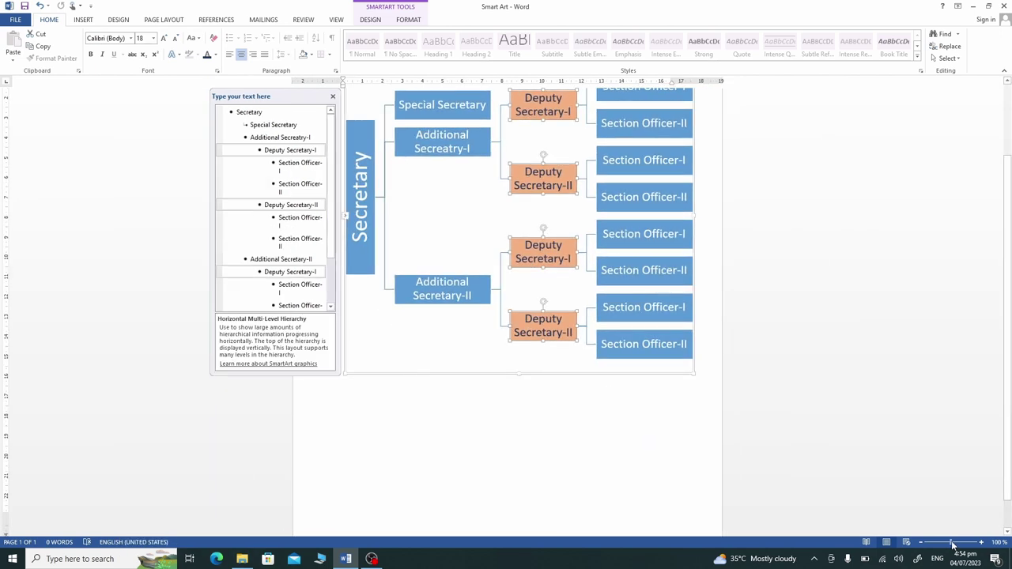
{"action": "scroll", "coordinate": [612, 369], "scroll_direction": "up", "scroll_amount": 2}
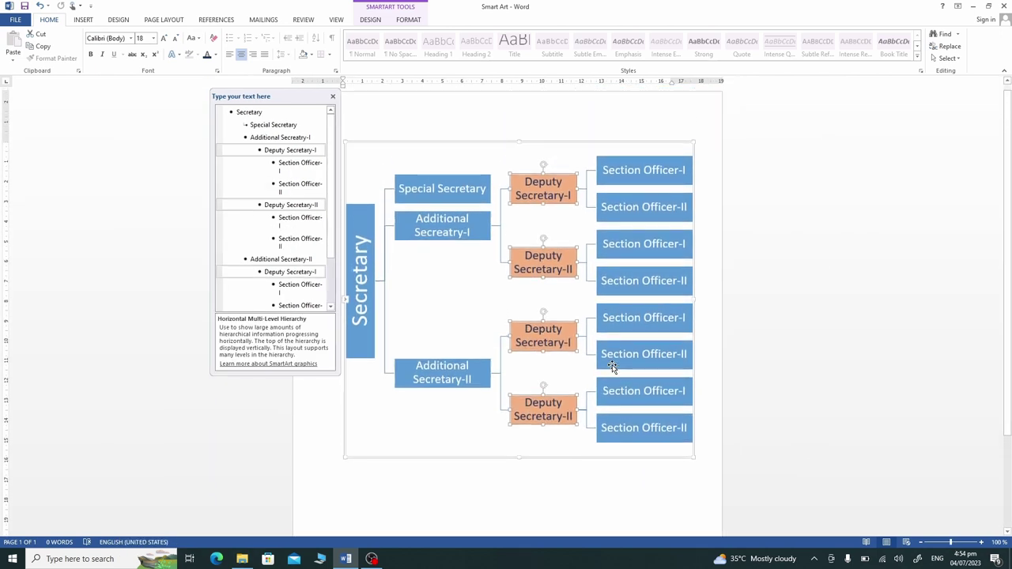